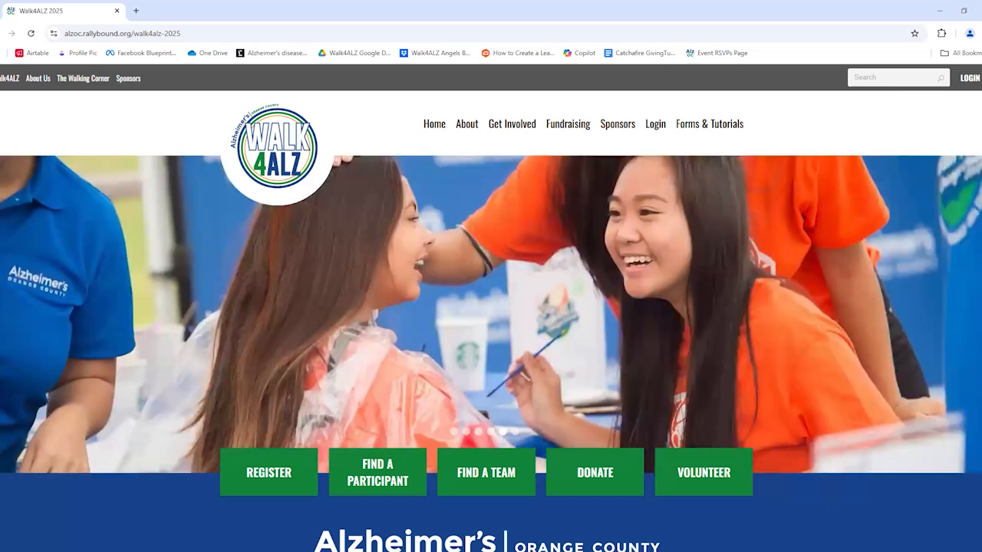
Log in and go to the Contact Book, which lists three saved contacts.
{"action": "left_click", "coordinate": [964, 81]}
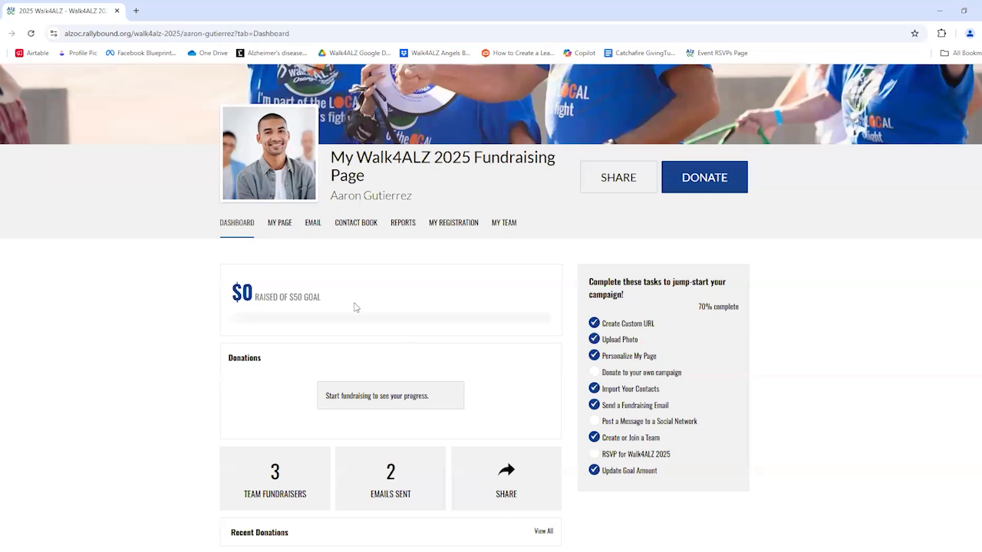
{"action": "left_click", "coordinate": [345, 228]}
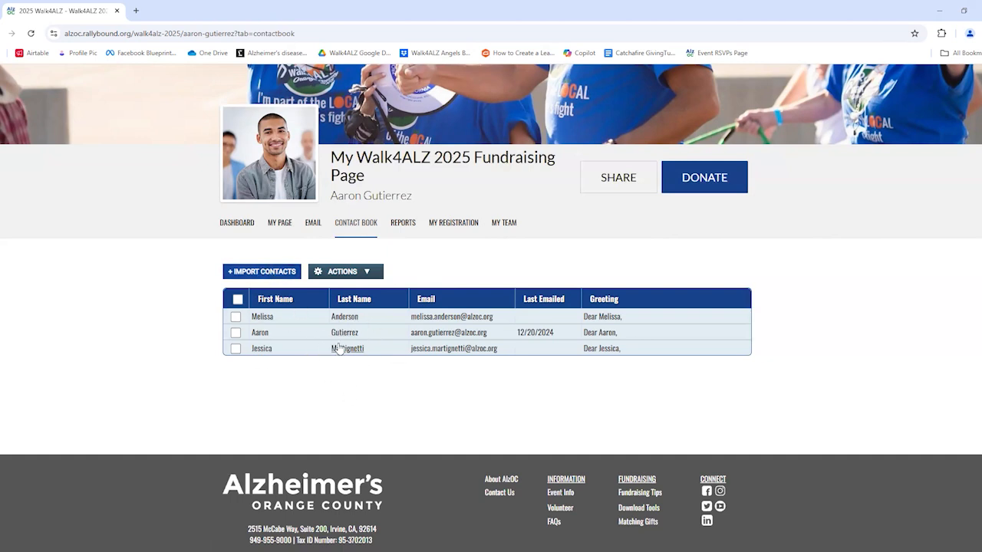
Open the Import Contacts dialog from above the contacts table.
{"action": "left_click", "coordinate": [261, 272]}
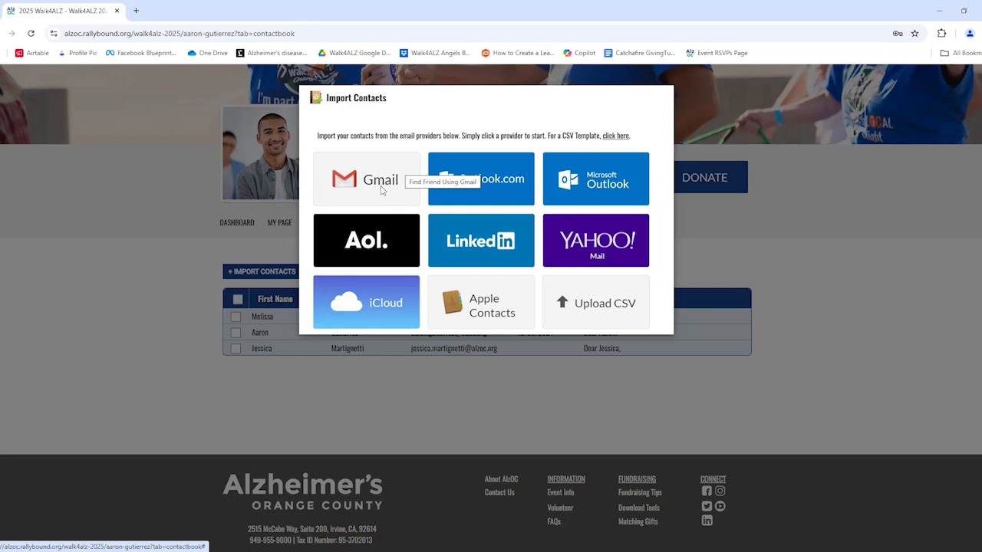
Import one contact from Gmail found with a previous search, bringing the book to four contacts.
{"action": "left_click", "coordinate": [382, 189]}
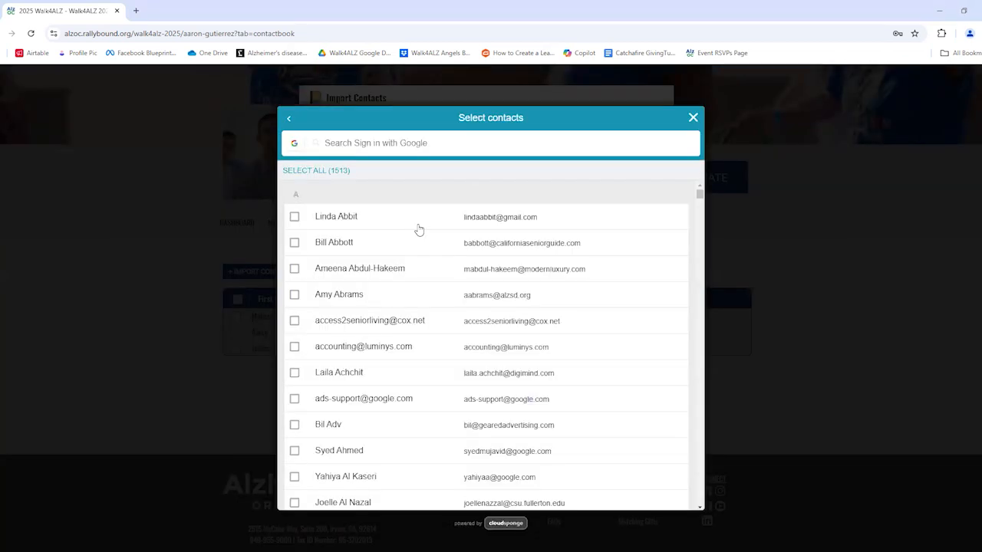
{"action": "left_click", "coordinate": [352, 142]}
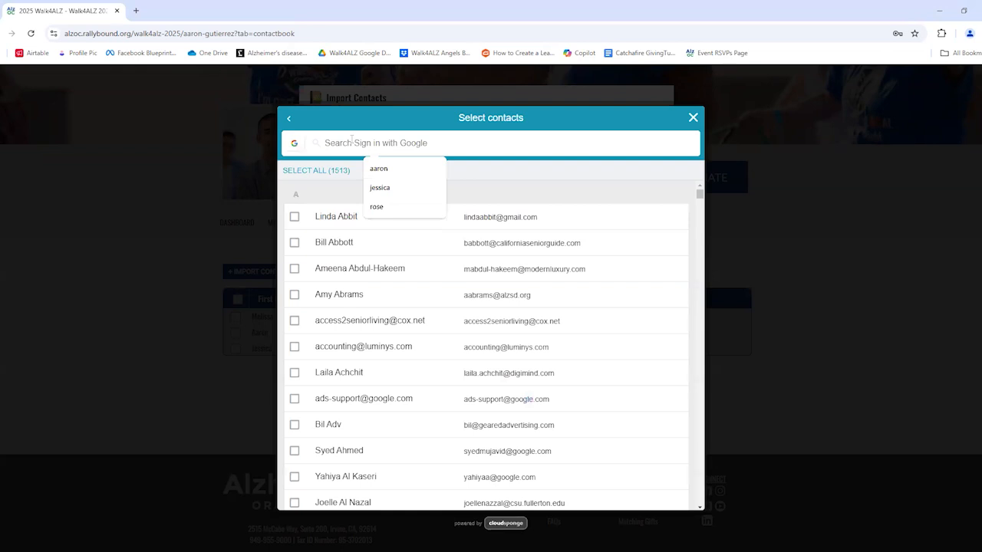
{"action": "left_click", "coordinate": [374, 206]}
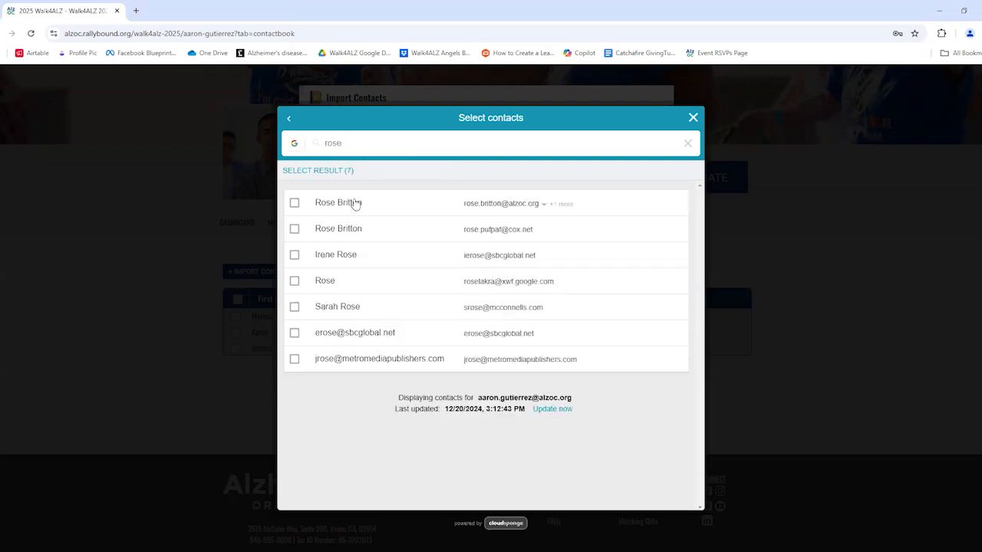
{"action": "left_click", "coordinate": [351, 203]}
{"action": "left_click", "coordinate": [641, 489]}
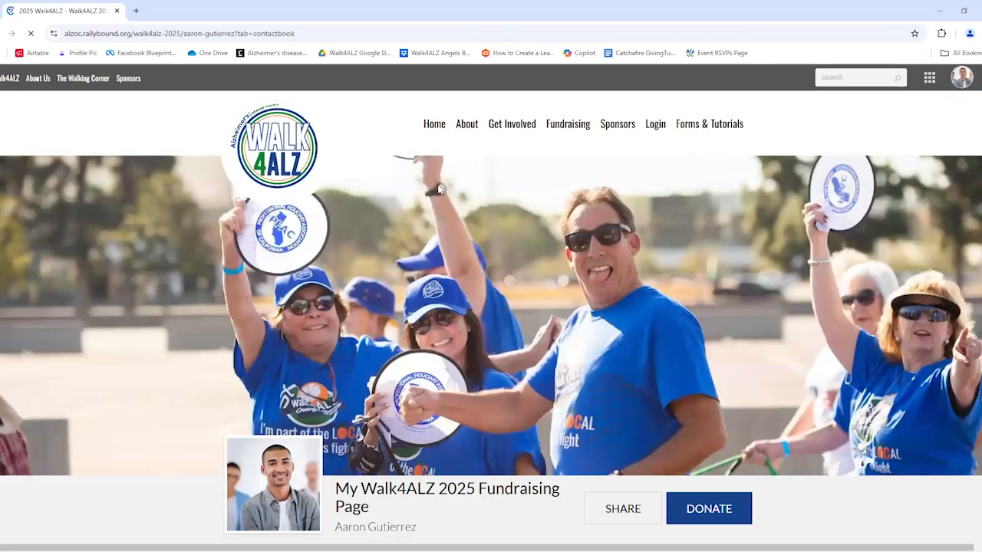
{"action": "scroll", "coordinate": [419, 176], "scroll_direction": "down", "scroll_amount": 2}
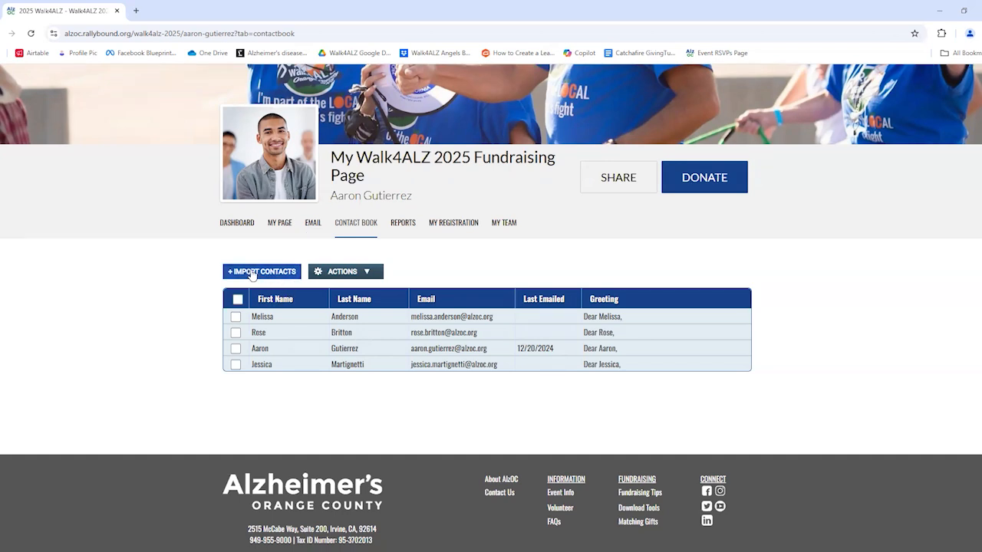
Add a fifth contact by hand with first name, last name, Gmail address and a matching greeting.
{"action": "left_click", "coordinate": [355, 273]}
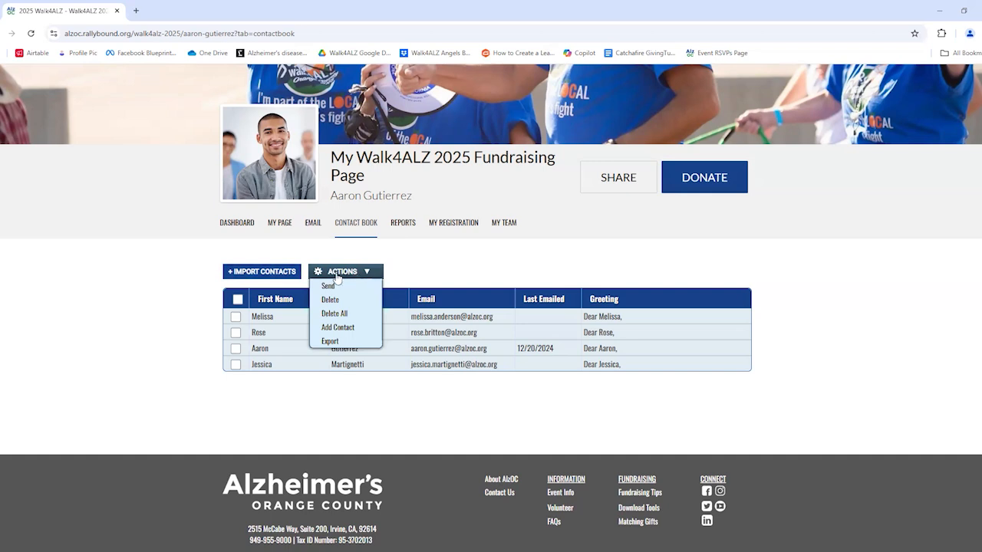
{"action": "left_click", "coordinate": [338, 328]}
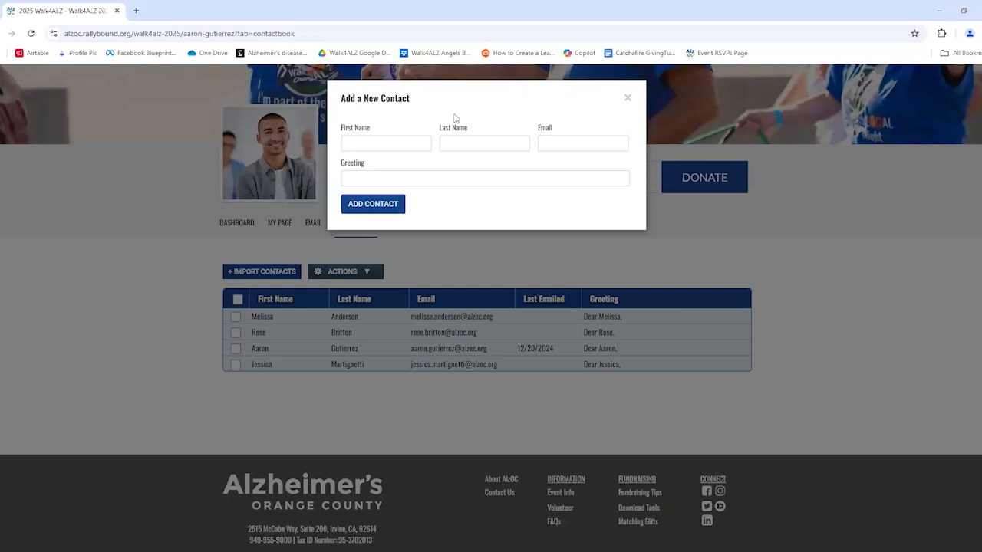
{"action": "left_click", "coordinate": [392, 147]}
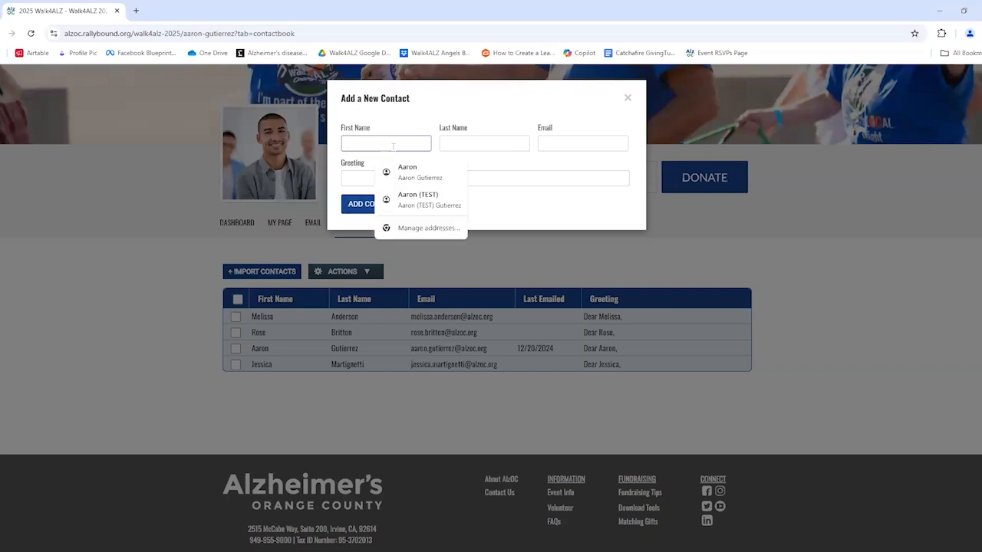
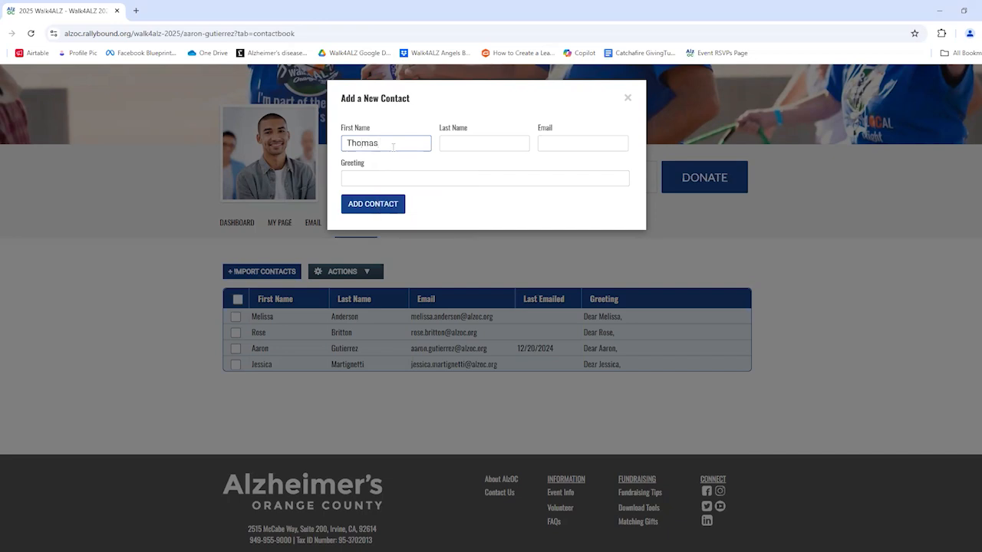
{"action": "key", "text": "Tab"}
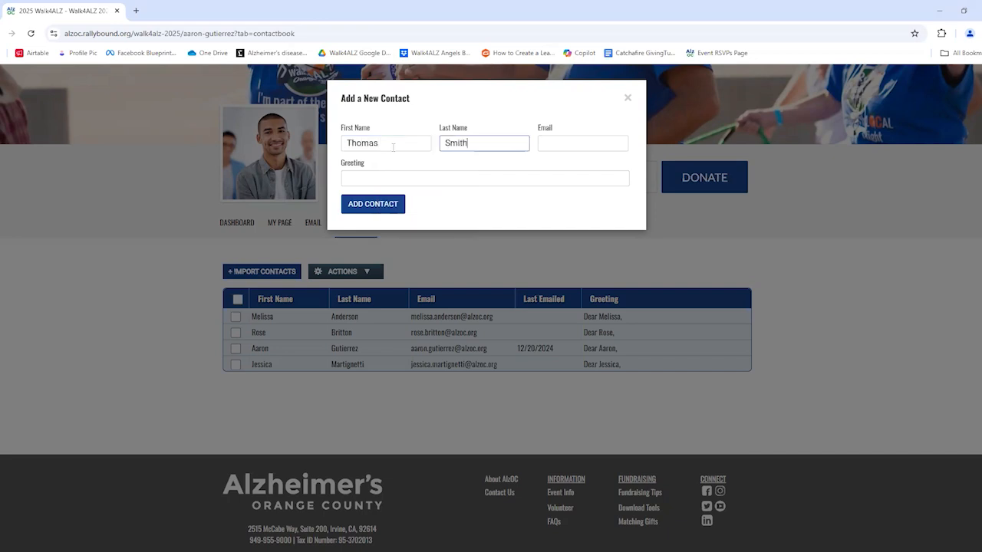
{"action": "key", "text": "Tab"}
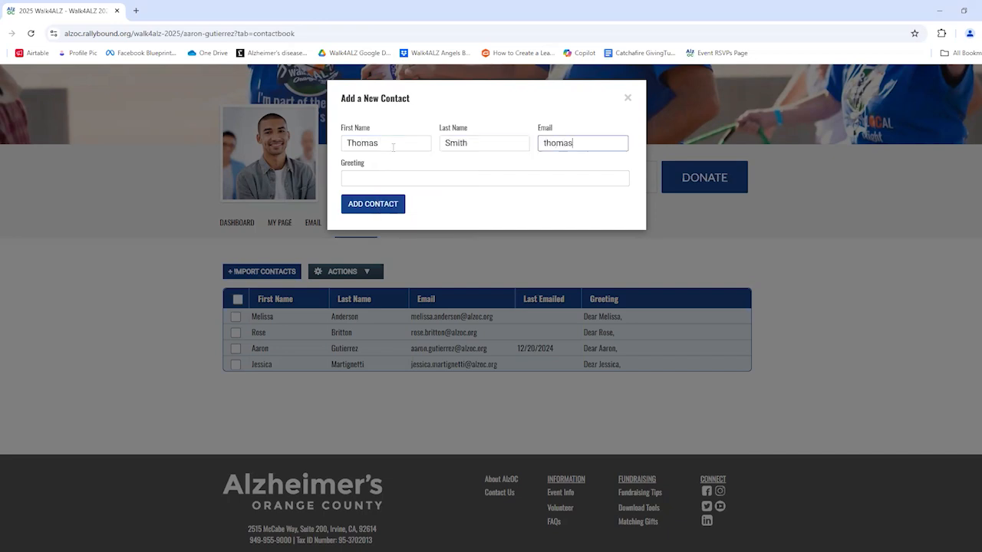
{"action": "left_click", "coordinate": [363, 182]}
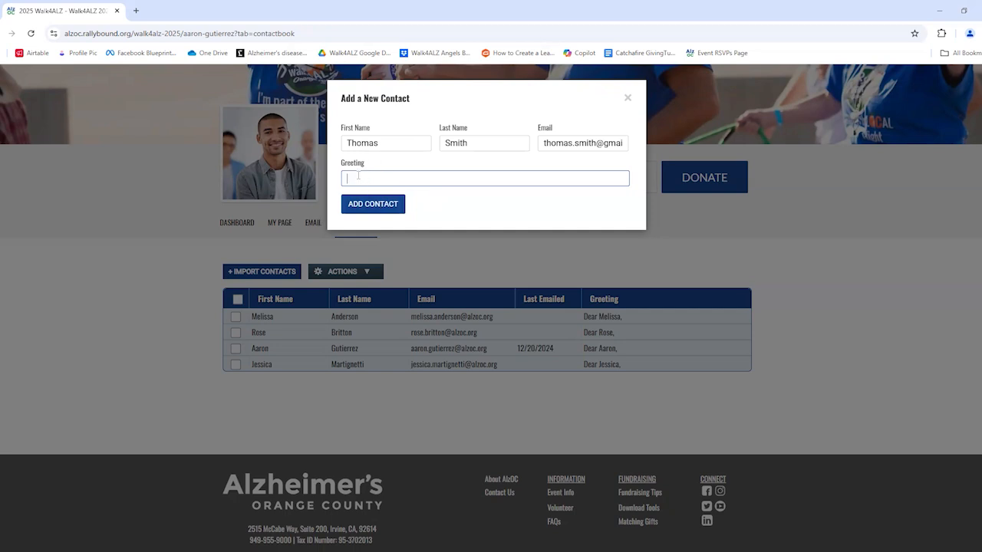
{"action": "type", "text": "Dear Thomas,"}
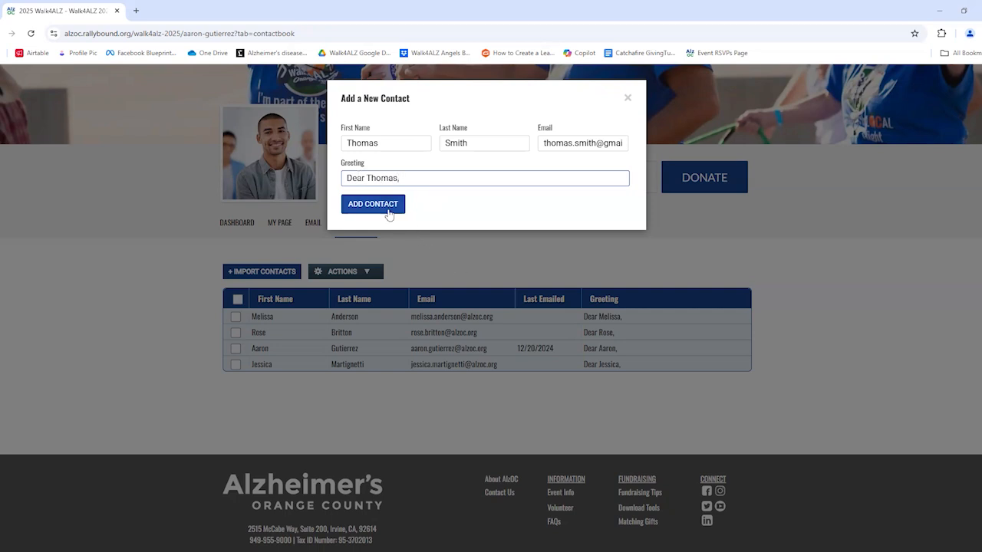
{"action": "left_click", "coordinate": [388, 208]}
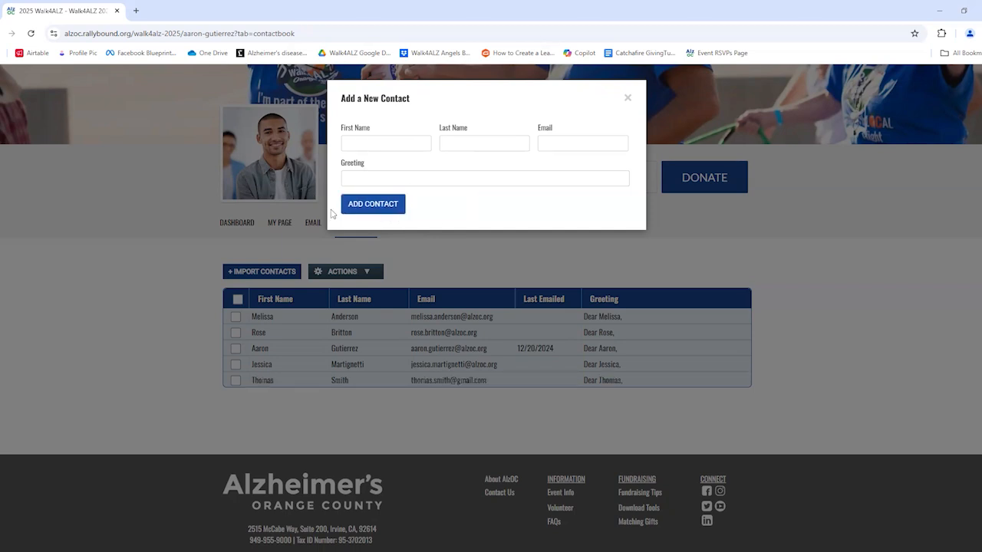
{"action": "left_click", "coordinate": [631, 97]}
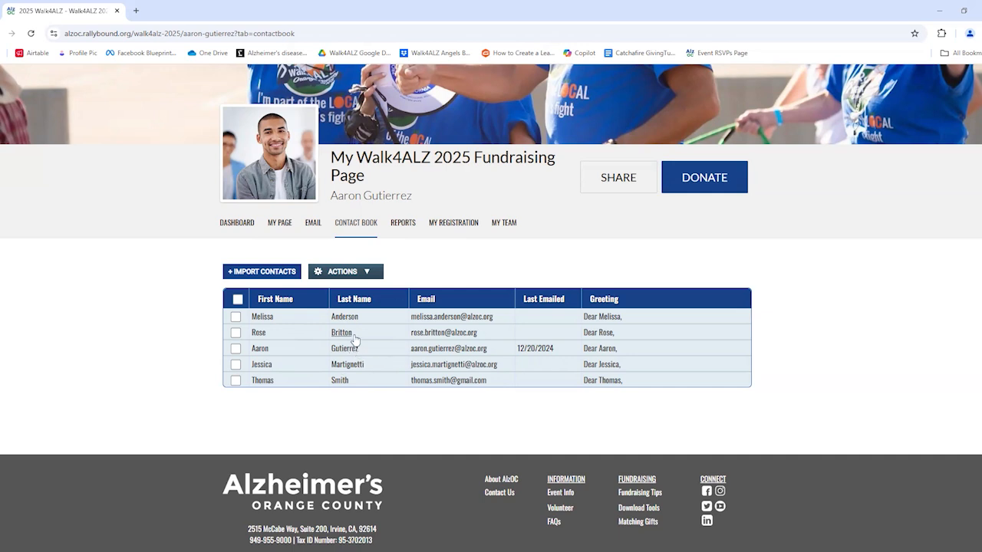
Delete the manually added fifth contact with Actions > Delete, leaving four contacts.
{"action": "left_click", "coordinate": [236, 381]}
{"action": "left_click", "coordinate": [330, 274]}
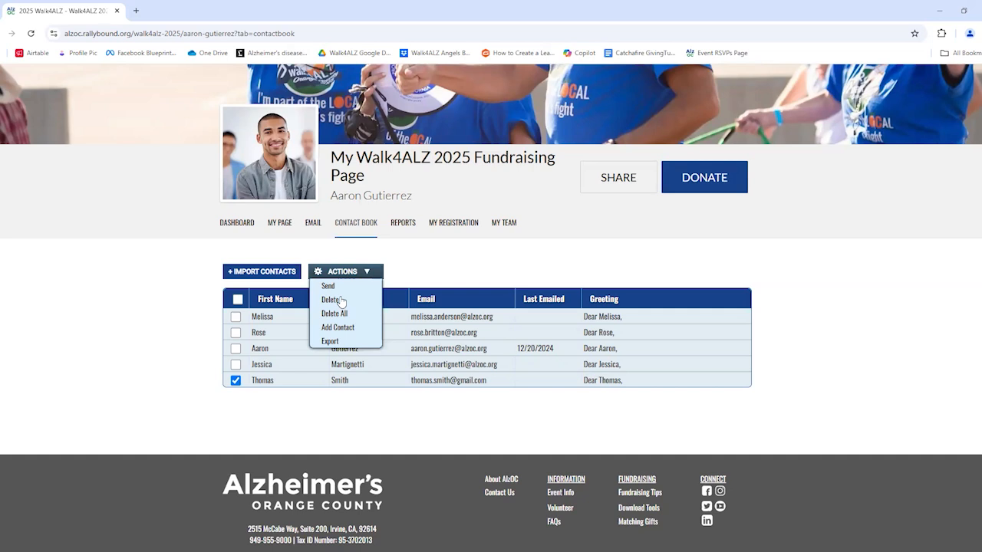
{"action": "left_click", "coordinate": [331, 300]}
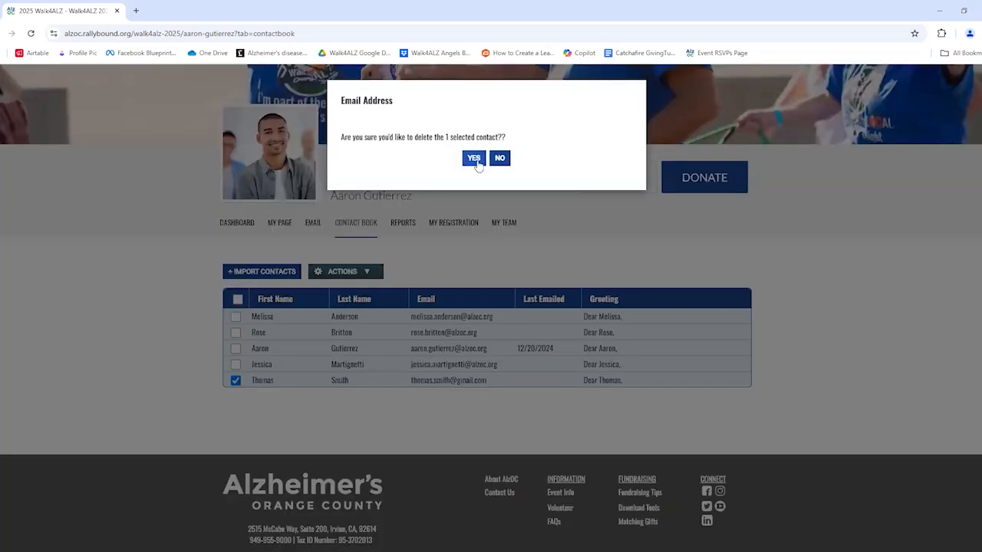
{"action": "left_click", "coordinate": [474, 159]}
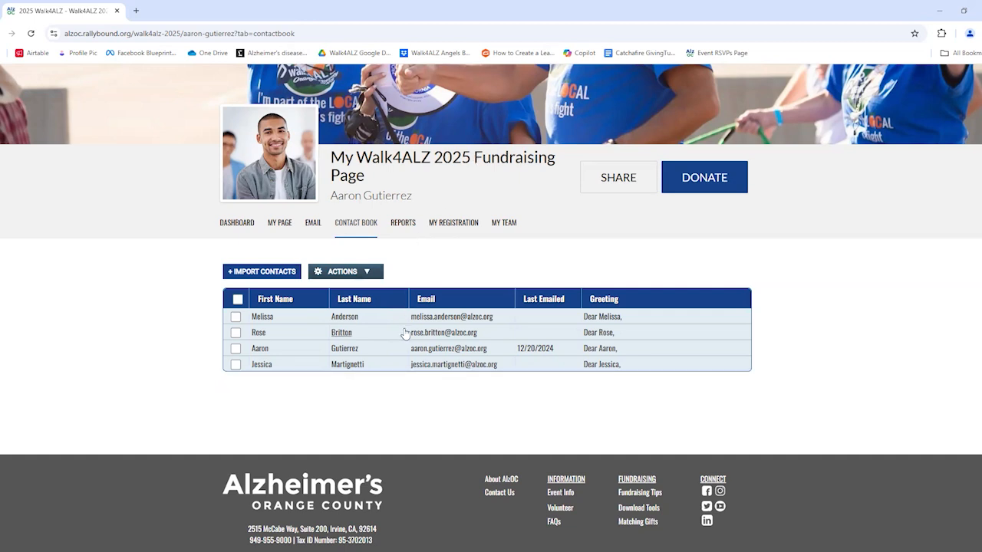
{"action": "left_click", "coordinate": [357, 273]}
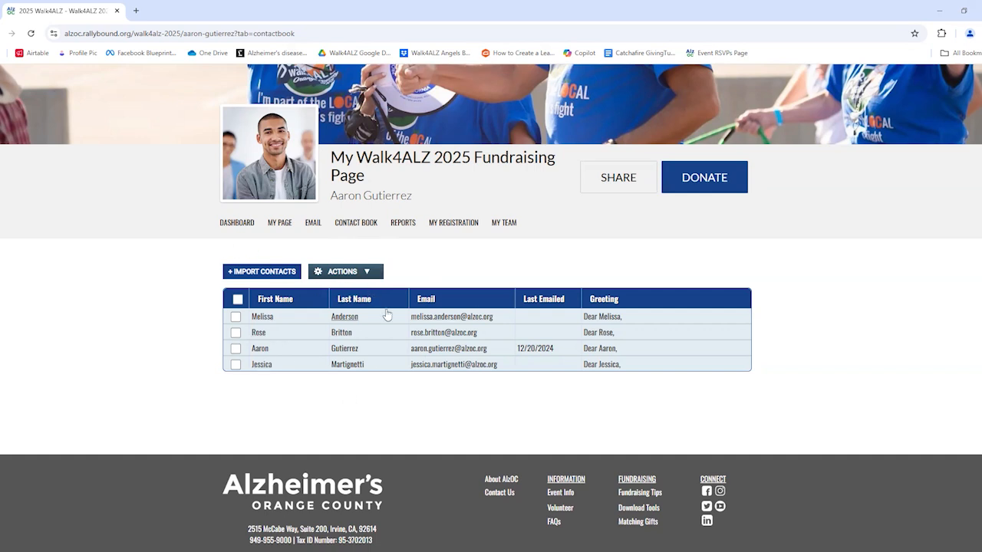
Open the Email tab to list the two earlier Walk4ALZ emails marked Sent.
{"action": "left_click", "coordinate": [314, 224]}
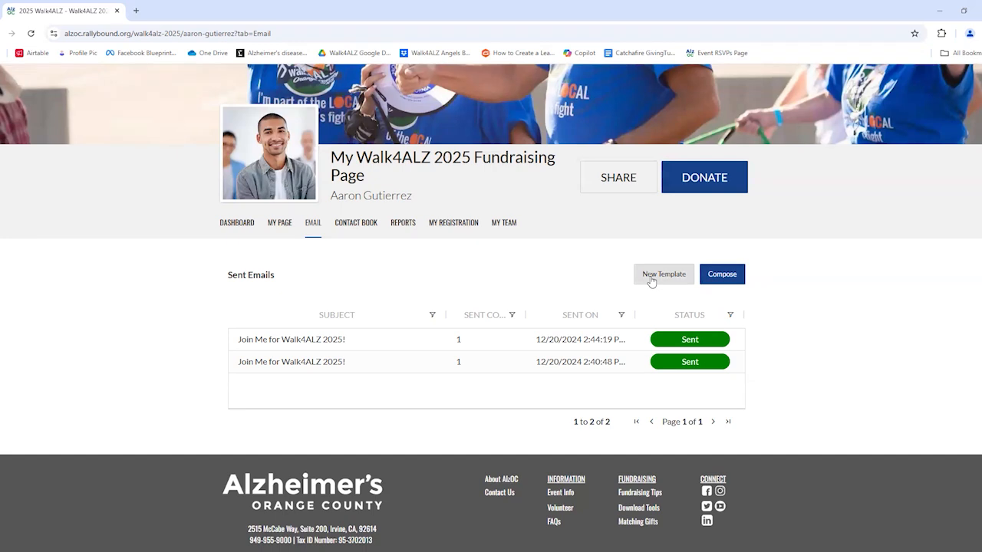
Compose a new email and switch it from preset audiences to a Custom Audience with 0 recipients.
{"action": "left_click", "coordinate": [722, 275]}
{"action": "scroll", "coordinate": [723, 283], "scroll_direction": "down", "scroll_amount": 2}
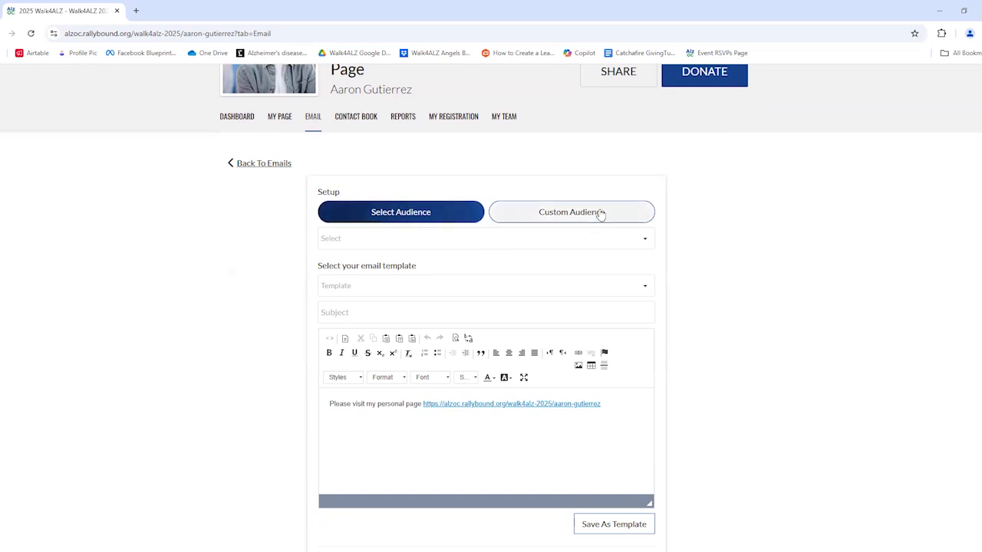
{"action": "left_click", "coordinate": [430, 240]}
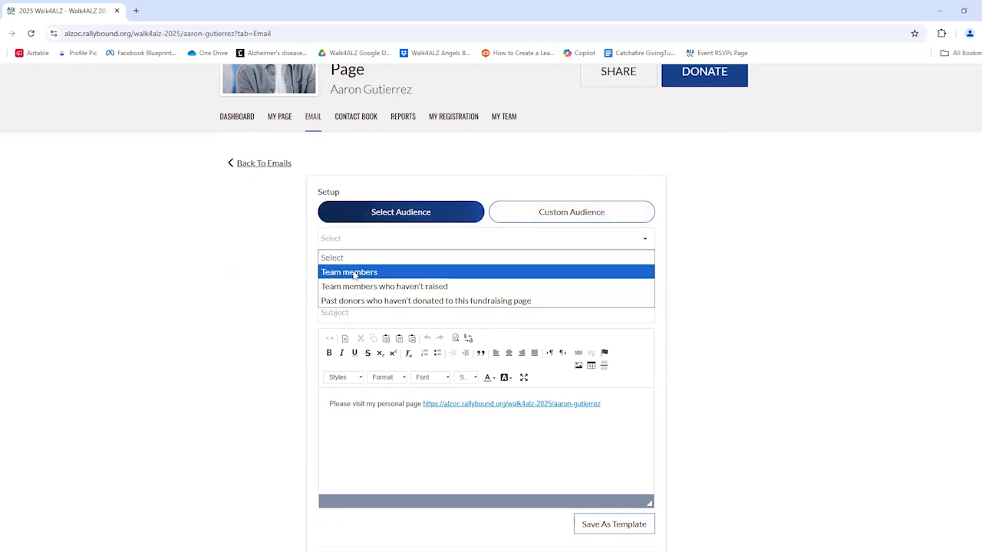
{"action": "left_click", "coordinate": [299, 255]}
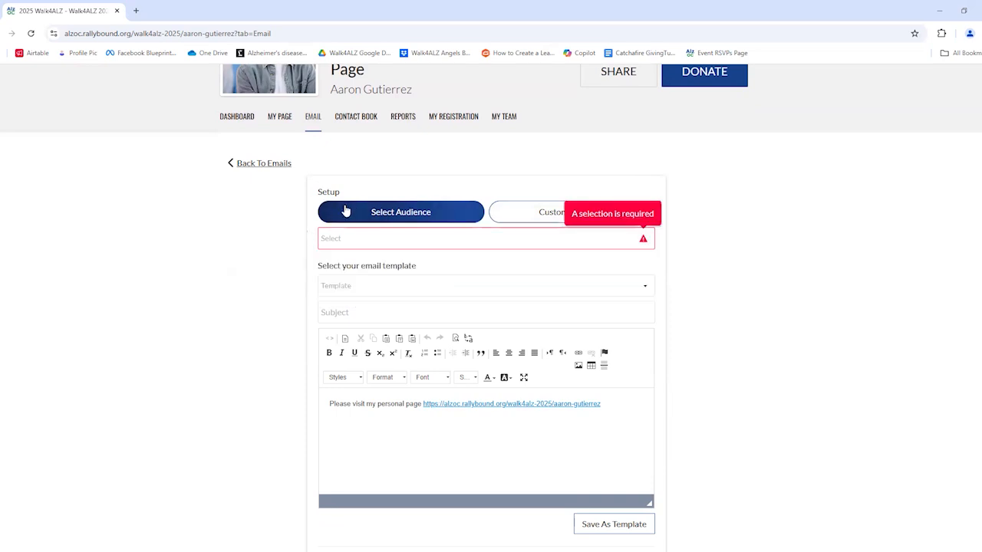
{"action": "left_click", "coordinate": [361, 246]}
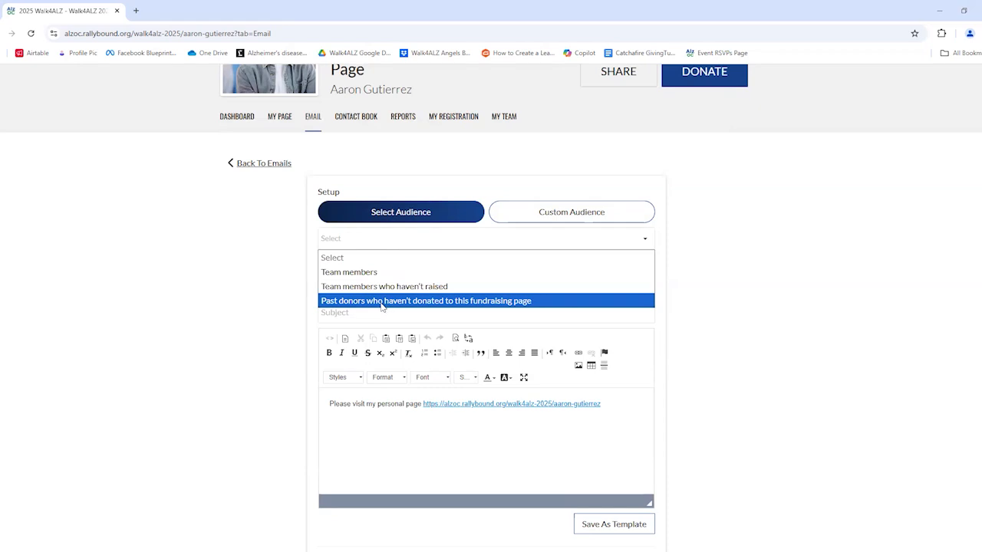
{"action": "left_click", "coordinate": [518, 176]}
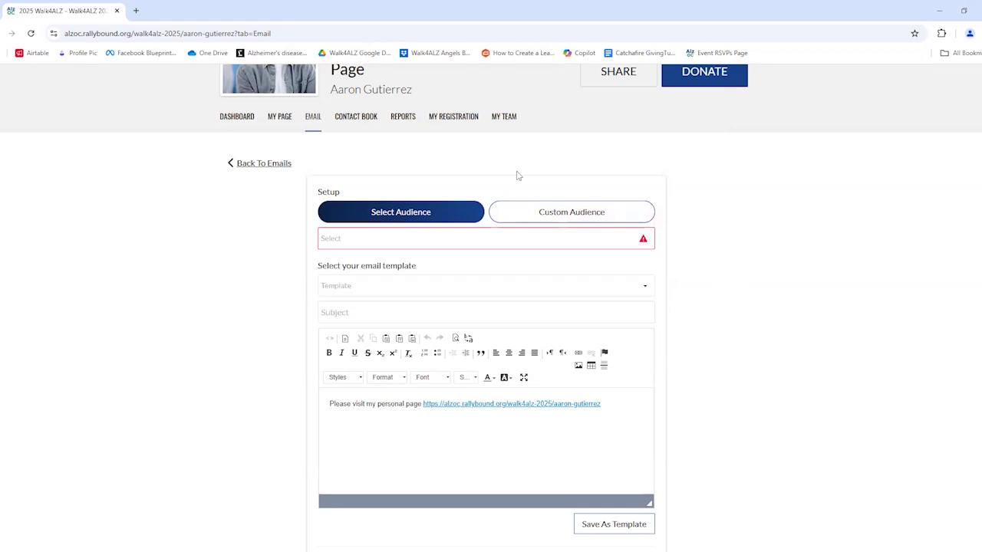
{"action": "left_click", "coordinate": [526, 216]}
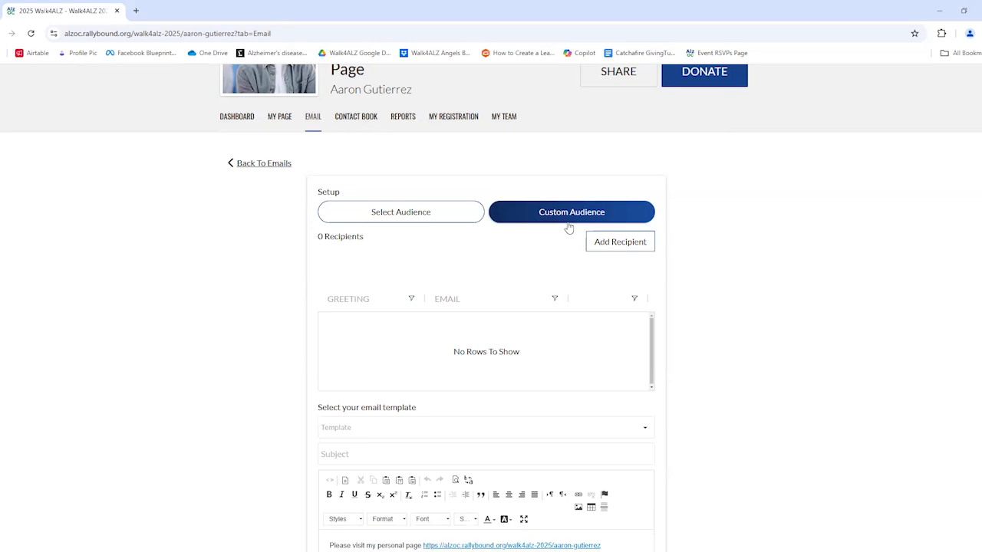
Add only the third contact from the contact book as the email's single recipient.
{"action": "left_click", "coordinate": [603, 243]}
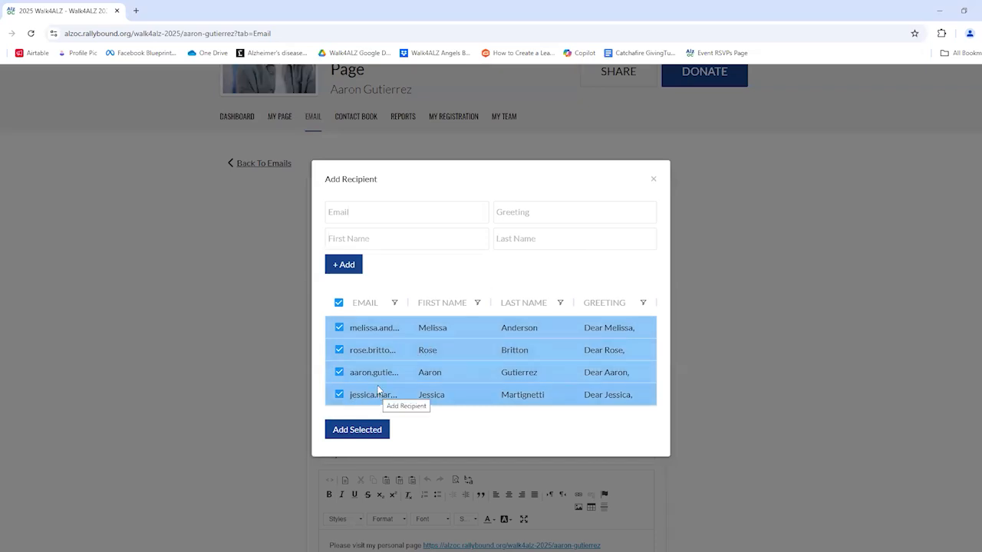
{"action": "left_click", "coordinate": [340, 304]}
{"action": "left_click", "coordinate": [339, 304]}
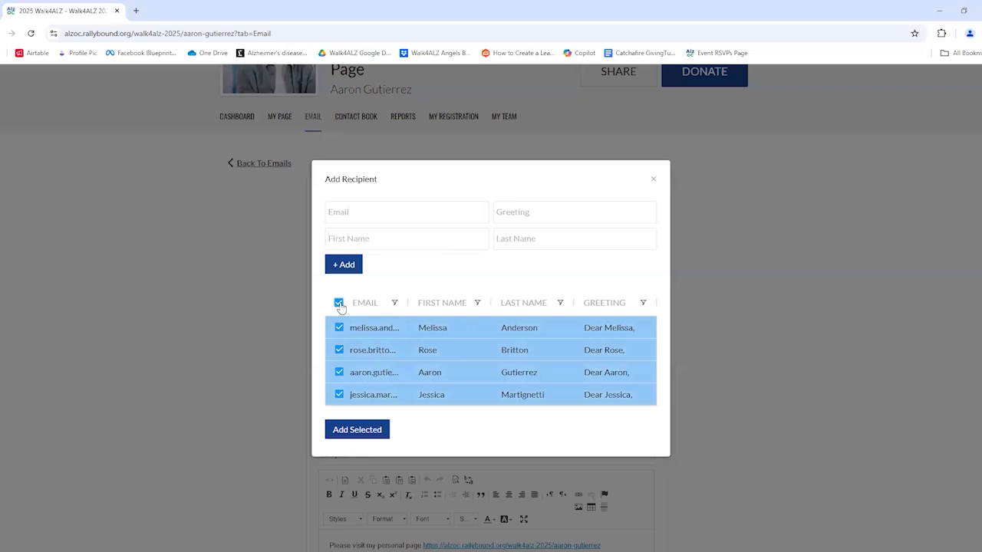
{"action": "left_click", "coordinate": [339, 303]}
{"action": "left_click", "coordinate": [339, 328]}
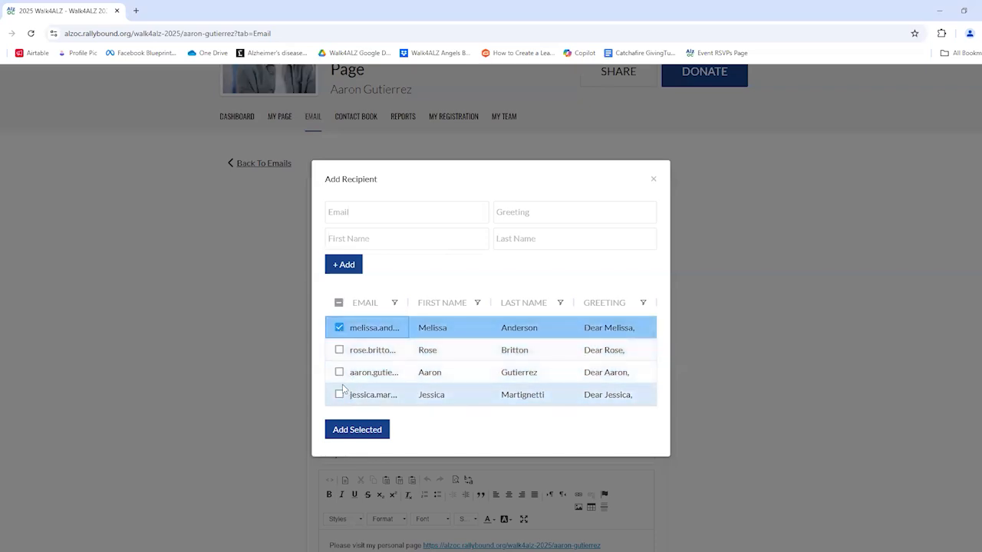
{"action": "left_click", "coordinate": [339, 327]}
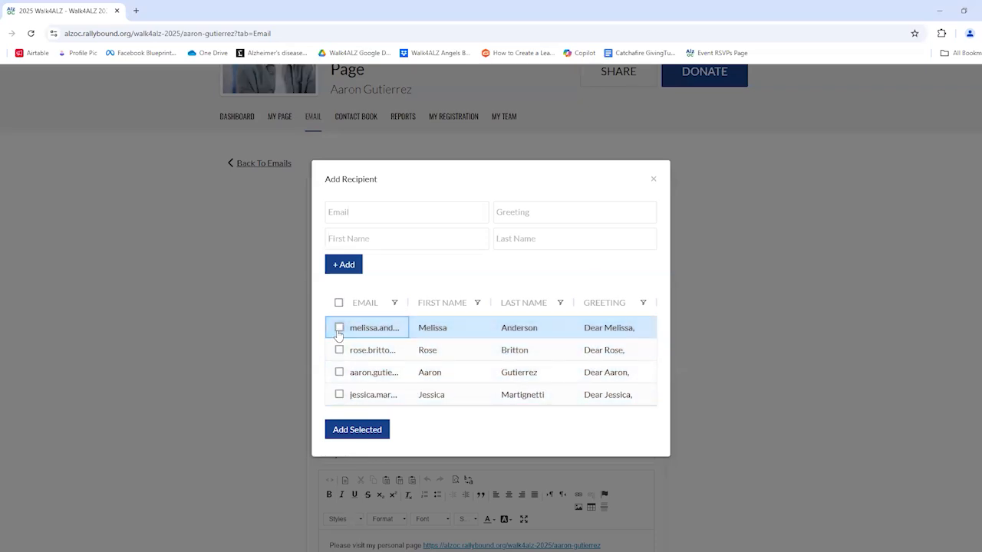
{"action": "left_click", "coordinate": [339, 373]}
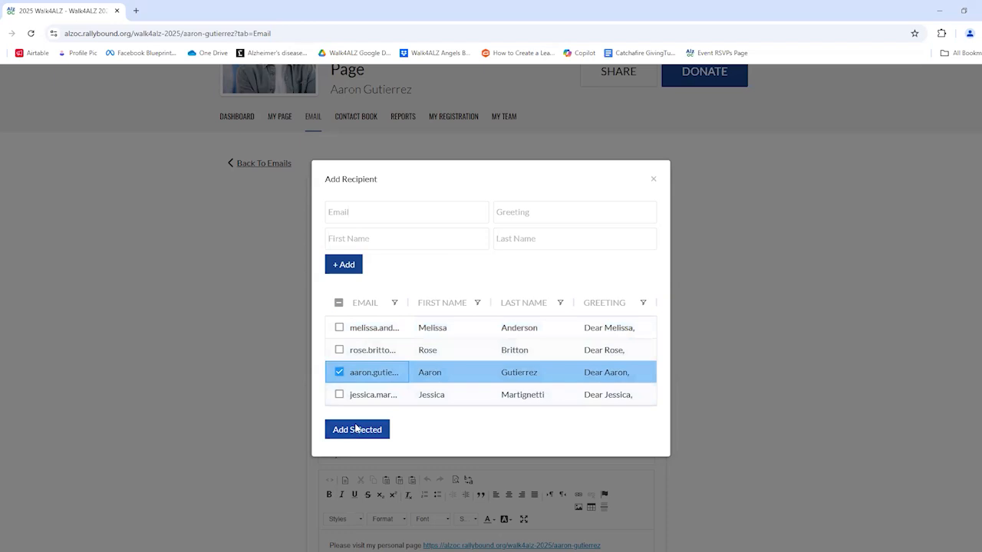
{"action": "left_click", "coordinate": [356, 429]}
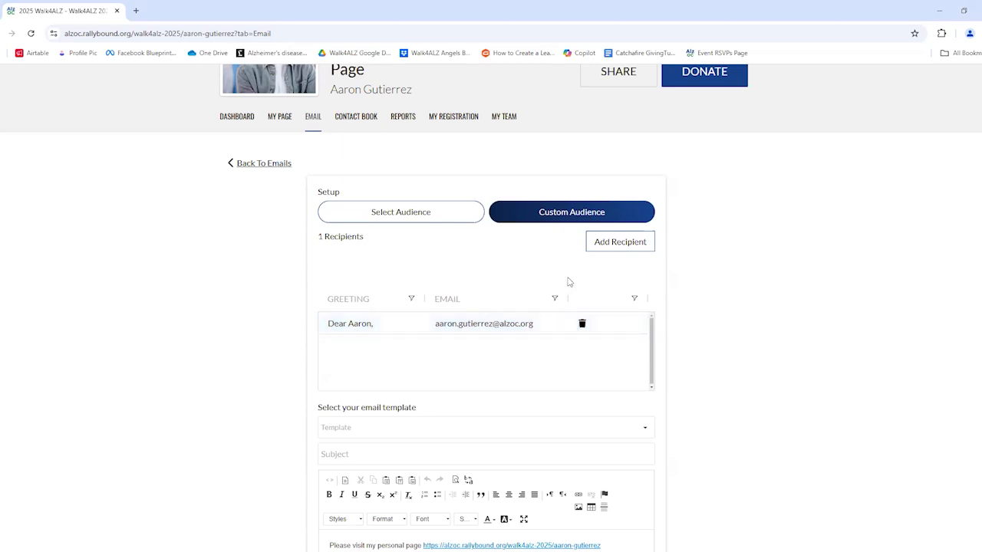
Add the second contact alongside the third, giving the custom audience 2 recipients.
{"action": "left_click", "coordinate": [603, 245]}
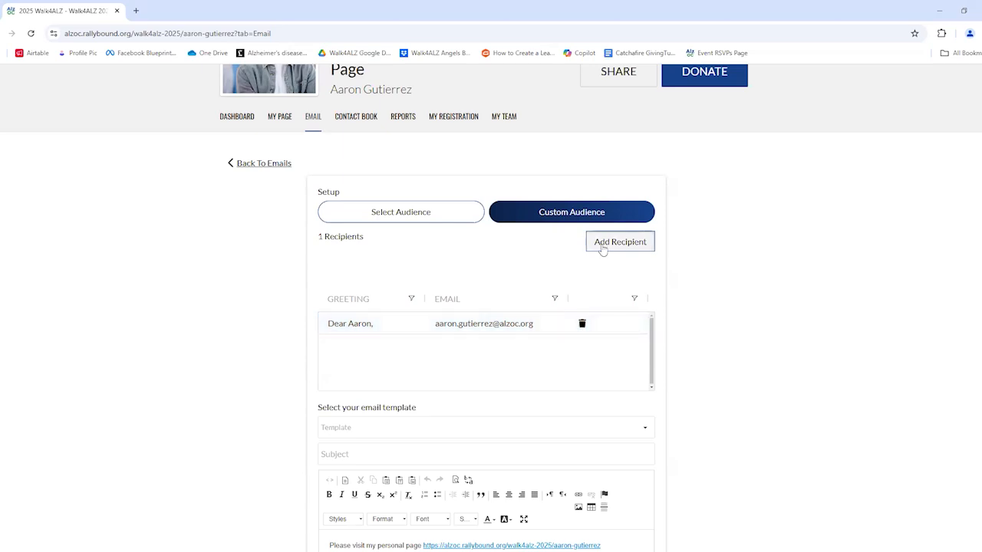
{"action": "left_click", "coordinate": [339, 372]}
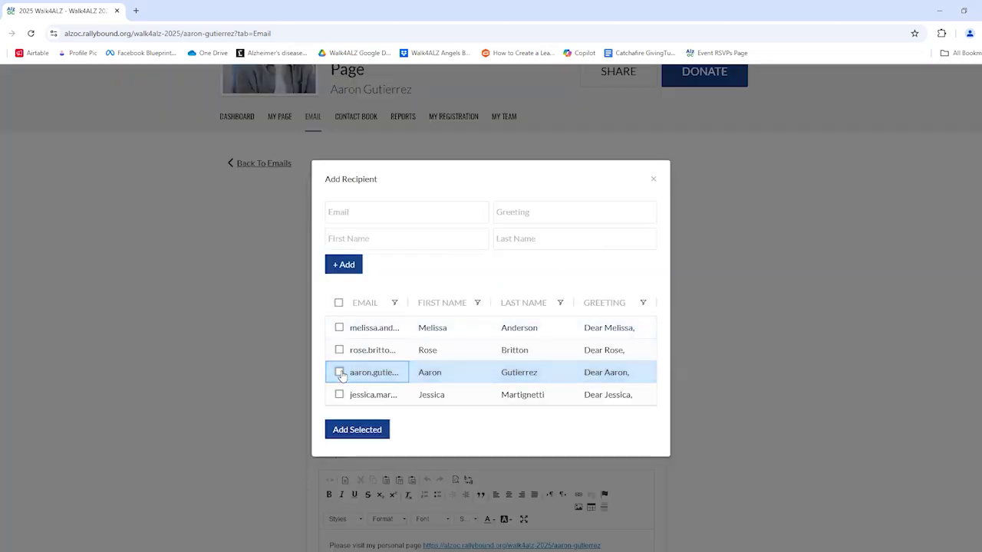
{"action": "left_click", "coordinate": [339, 351]}
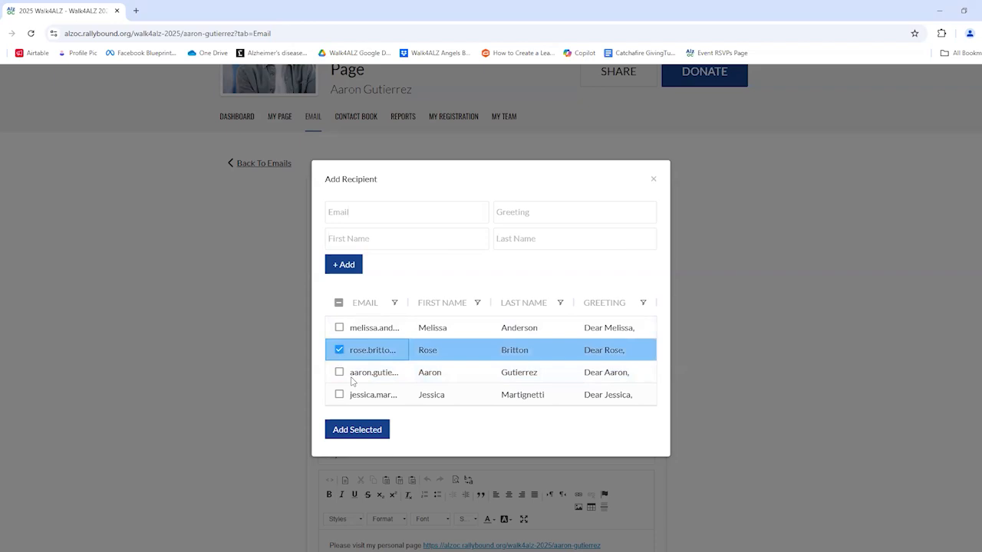
{"action": "left_click", "coordinate": [366, 429]}
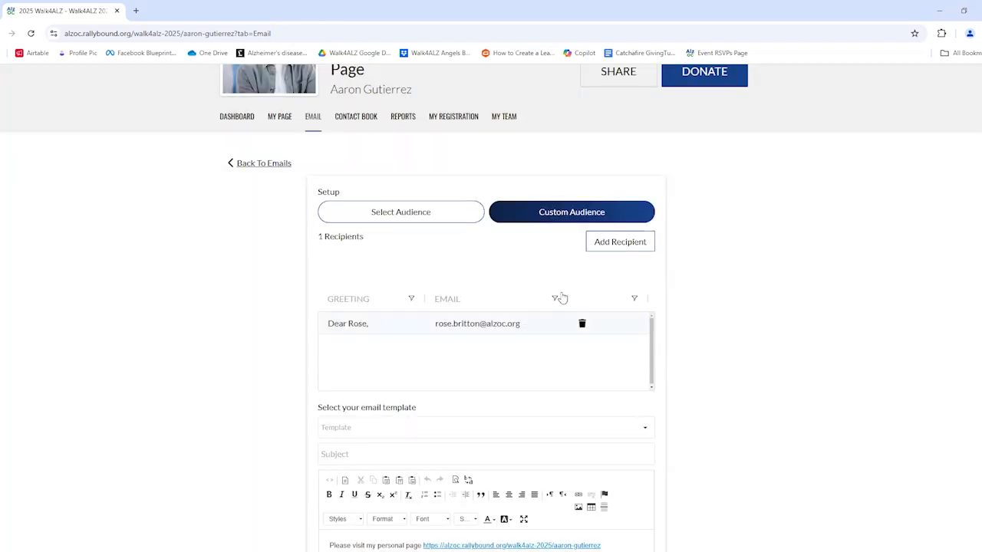
{"action": "left_click", "coordinate": [598, 247]}
{"action": "left_click", "coordinate": [339, 373]}
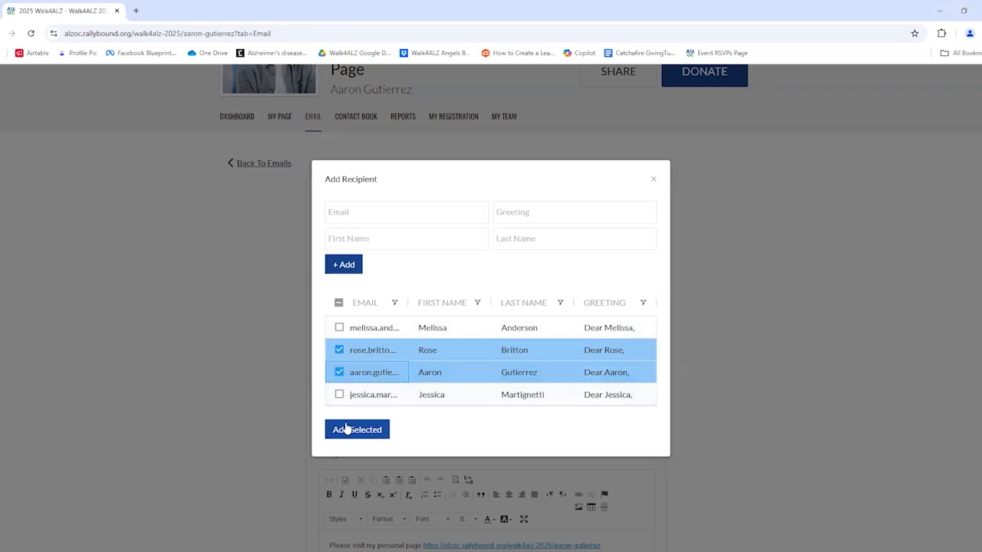
{"action": "left_click", "coordinate": [366, 430]}
{"action": "scroll", "coordinate": [526, 292], "scroll_direction": "down", "scroll_amount": 2}
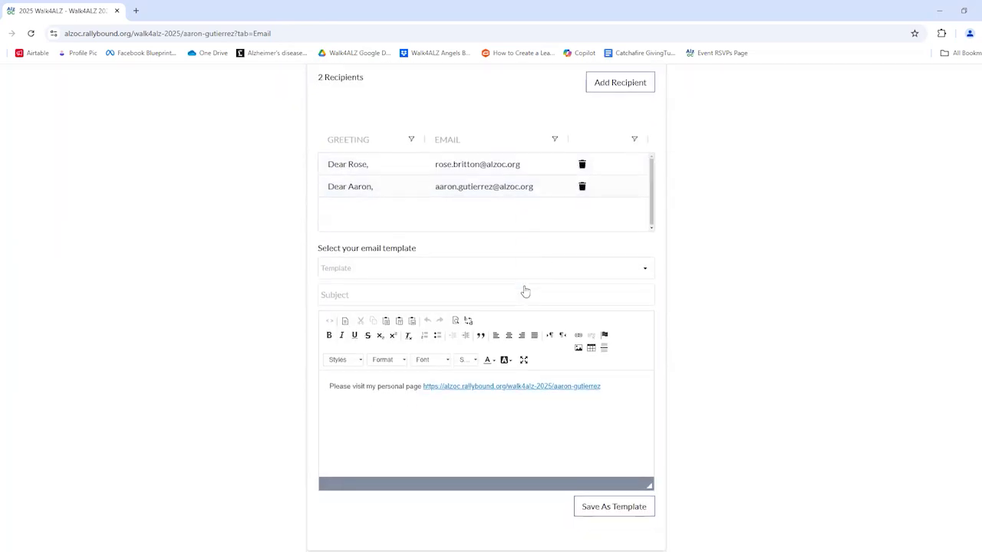
{"action": "scroll", "coordinate": [462, 194], "scroll_direction": "up", "scroll_amount": 1}
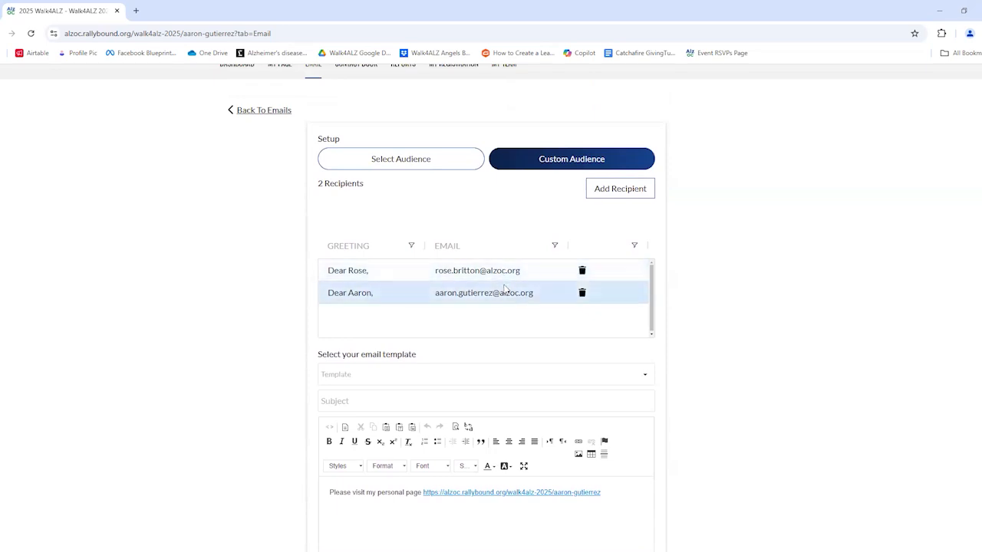
{"action": "scroll", "coordinate": [422, 320], "scroll_direction": "down", "scroll_amount": 1}
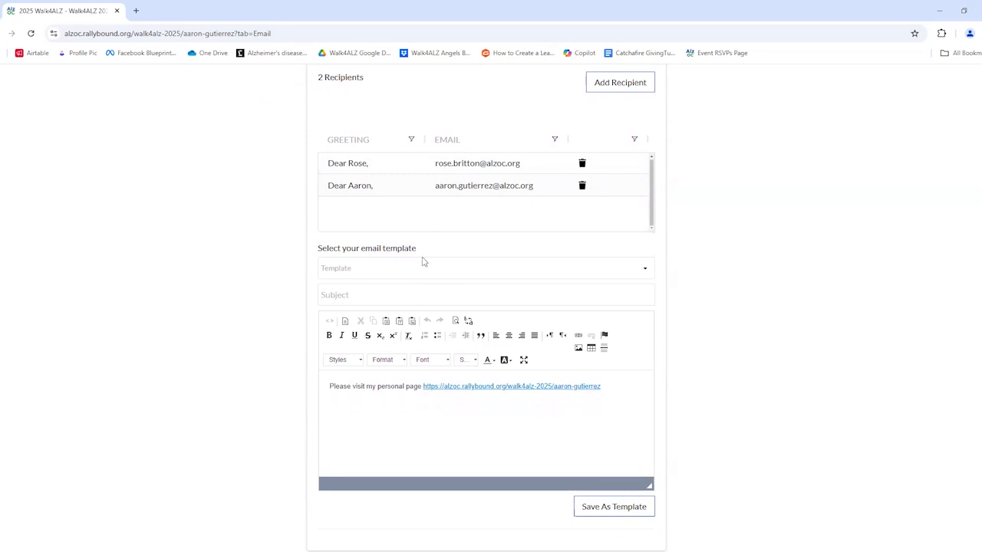
Apply the Walk4ALZ Invite template and review the filled subject 'Join Me for Walk4ALZ 2025!' and body.
{"action": "left_click", "coordinate": [415, 269]}
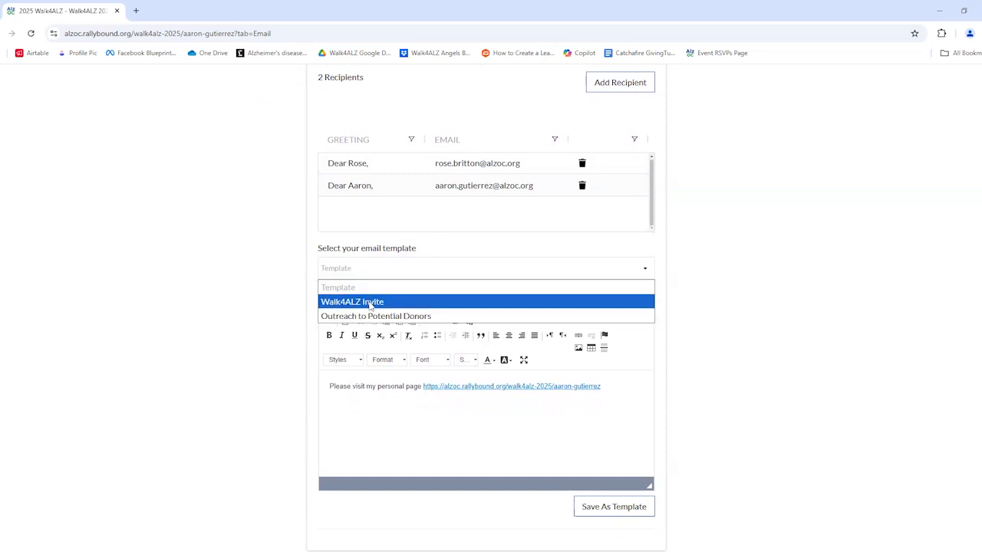
{"action": "left_click", "coordinate": [371, 303]}
{"action": "scroll", "coordinate": [419, 425], "scroll_direction": "down", "scroll_amount": 3}
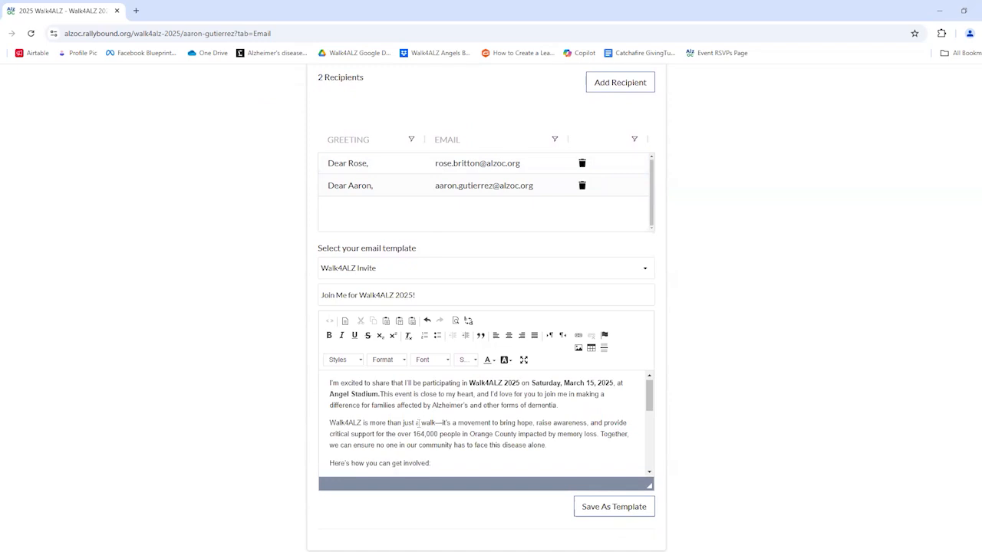
{"action": "scroll", "coordinate": [419, 425], "scroll_direction": "up", "scroll_amount": 3}
{"action": "scroll", "coordinate": [419, 424], "scroll_direction": "down", "scroll_amount": 10}
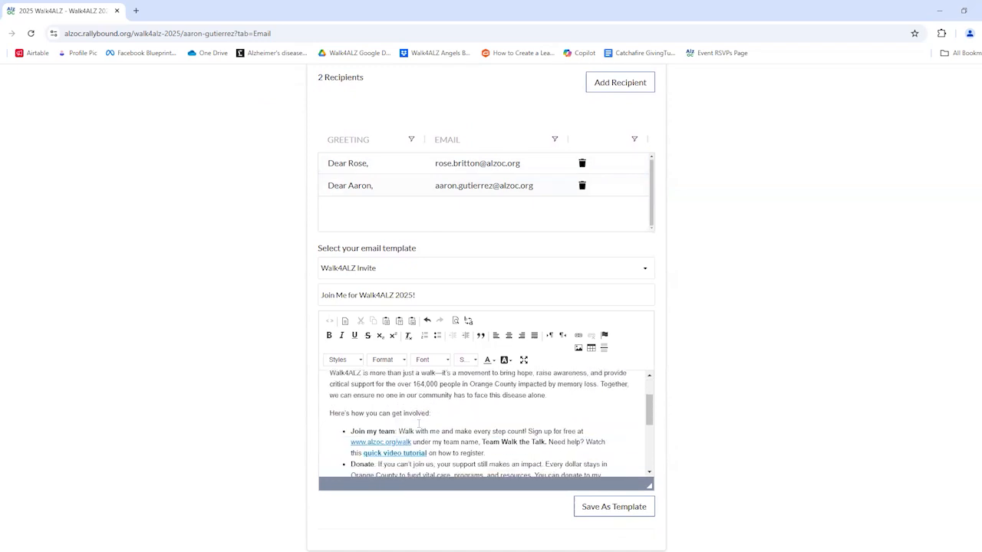
{"action": "scroll", "coordinate": [419, 425], "scroll_direction": "down", "scroll_amount": 3}
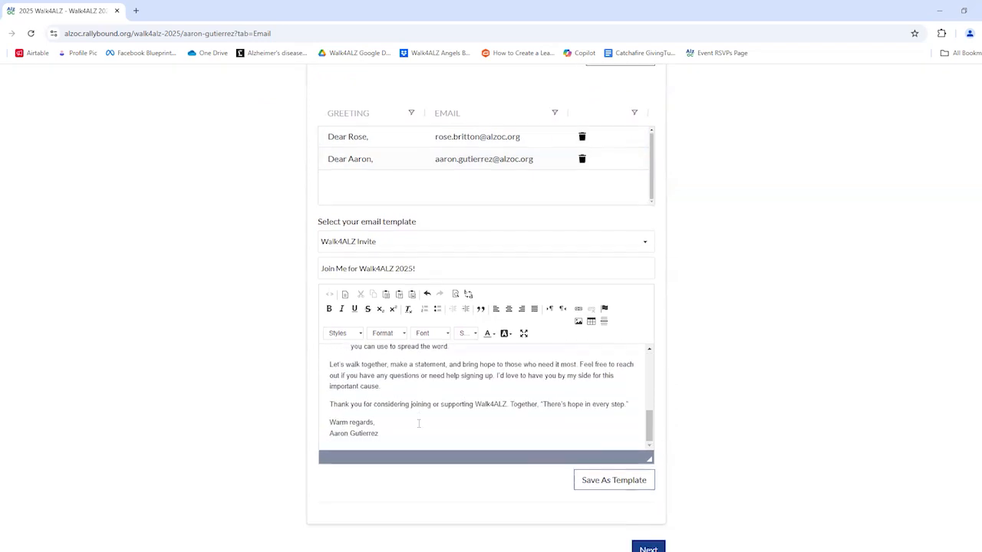
{"action": "scroll", "coordinate": [428, 321], "scroll_direction": "up", "scroll_amount": 8}
{"action": "scroll", "coordinate": [431, 320], "scroll_direction": "up", "scroll_amount": 3}
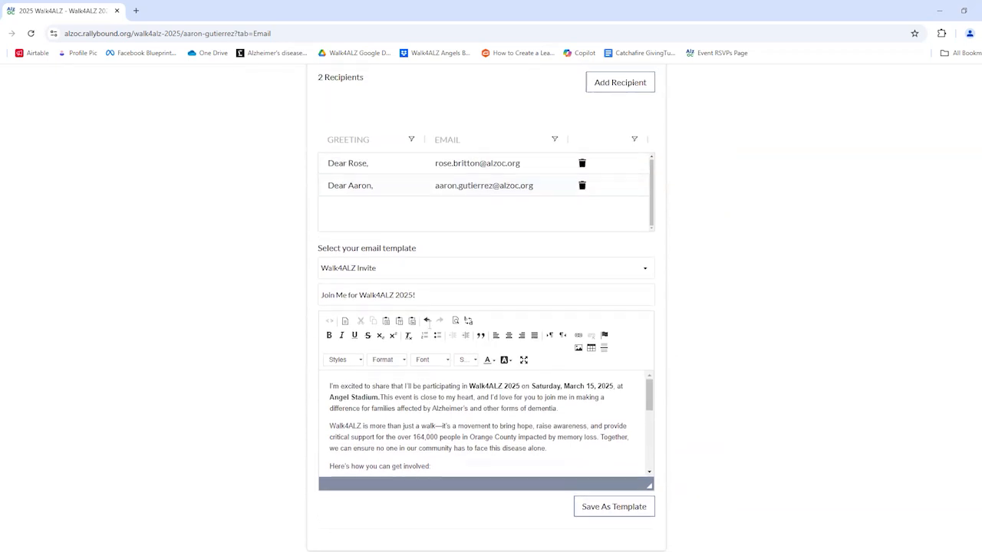
{"action": "scroll", "coordinate": [444, 416], "scroll_direction": "down", "scroll_amount": 2}
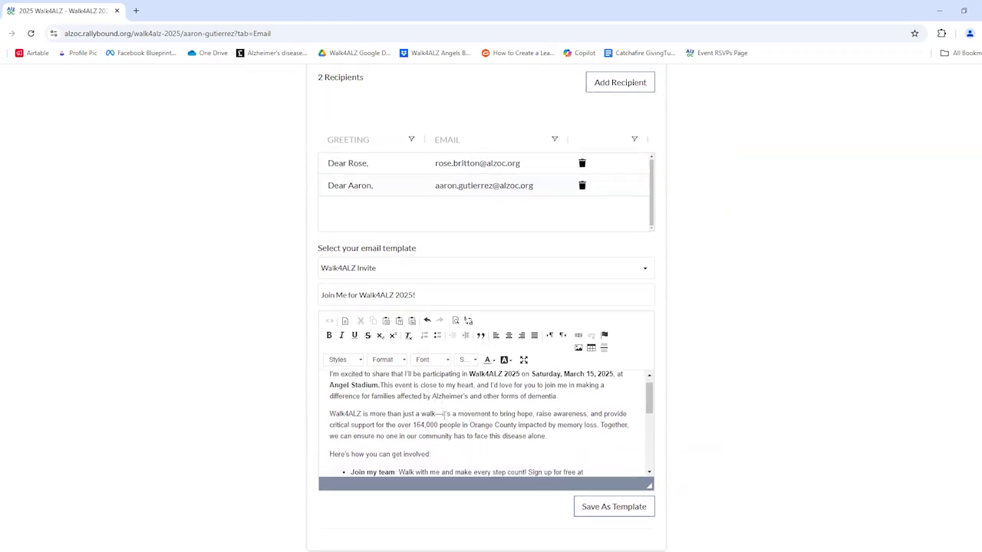
{"action": "scroll", "coordinate": [422, 422], "scroll_direction": "up", "scroll_amount": 3}
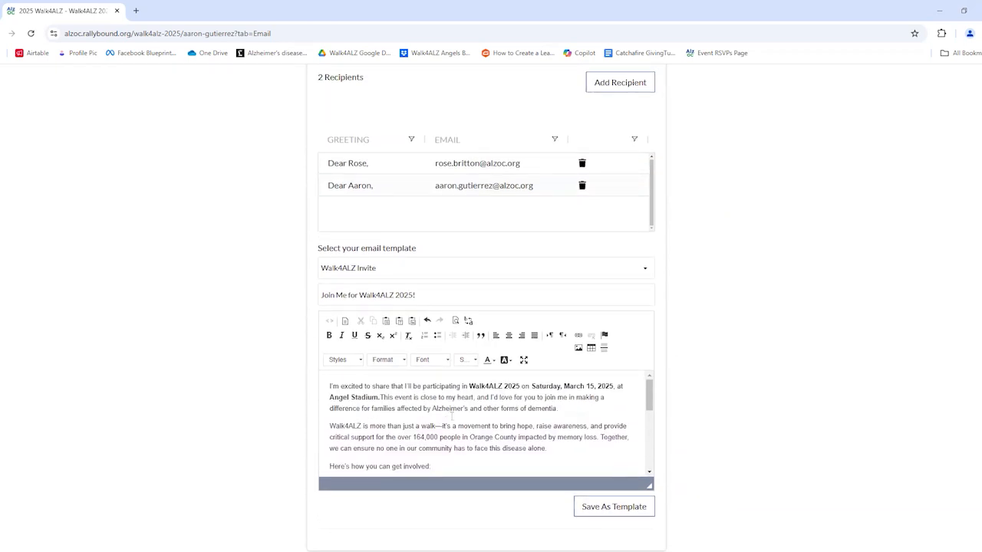
{"action": "scroll", "coordinate": [419, 425], "scroll_direction": "down", "scroll_amount": 1}
{"action": "scroll", "coordinate": [460, 428], "scroll_direction": "down", "scroll_amount": 1}
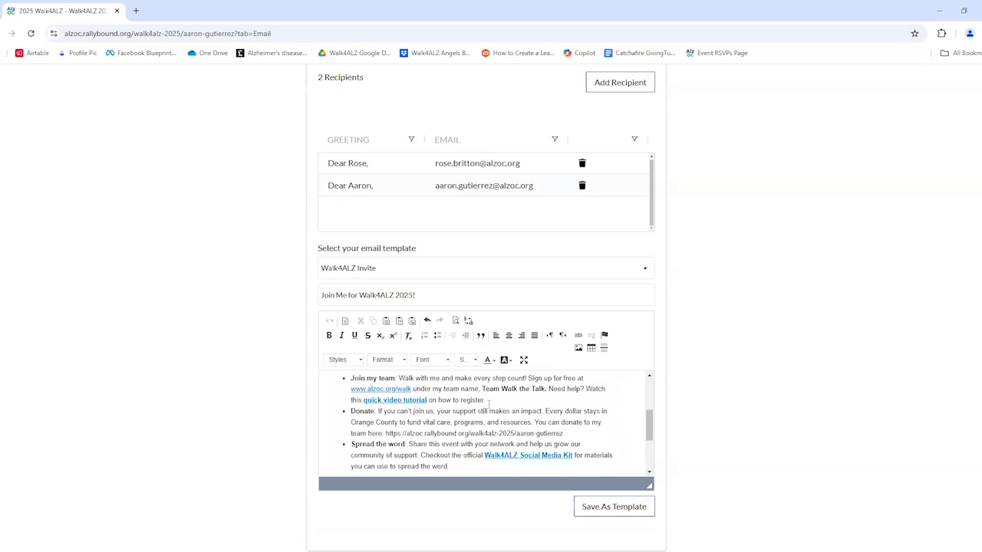
{"action": "scroll", "coordinate": [485, 396], "scroll_direction": "up", "scroll_amount": 1}
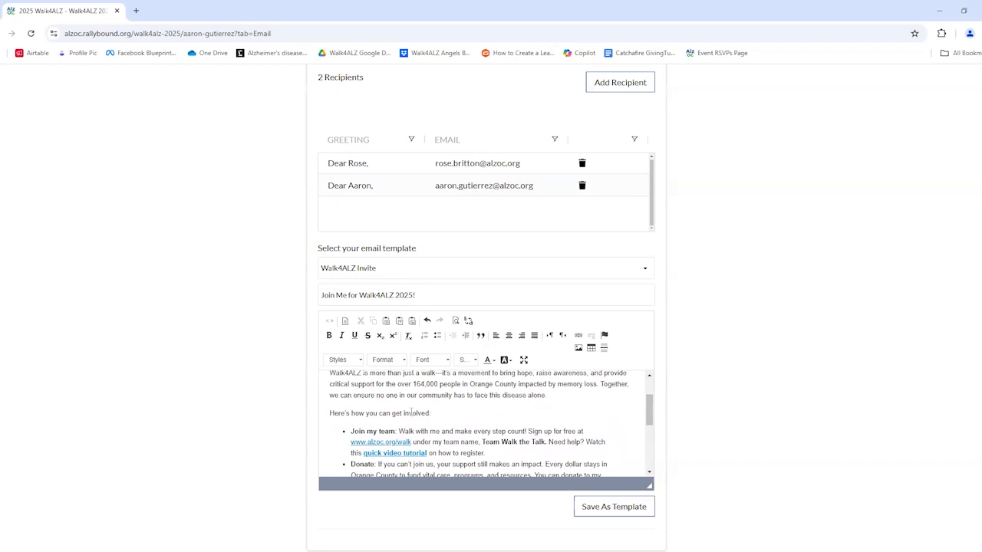
{"action": "scroll", "coordinate": [412, 413], "scroll_direction": "down", "scroll_amount": 1}
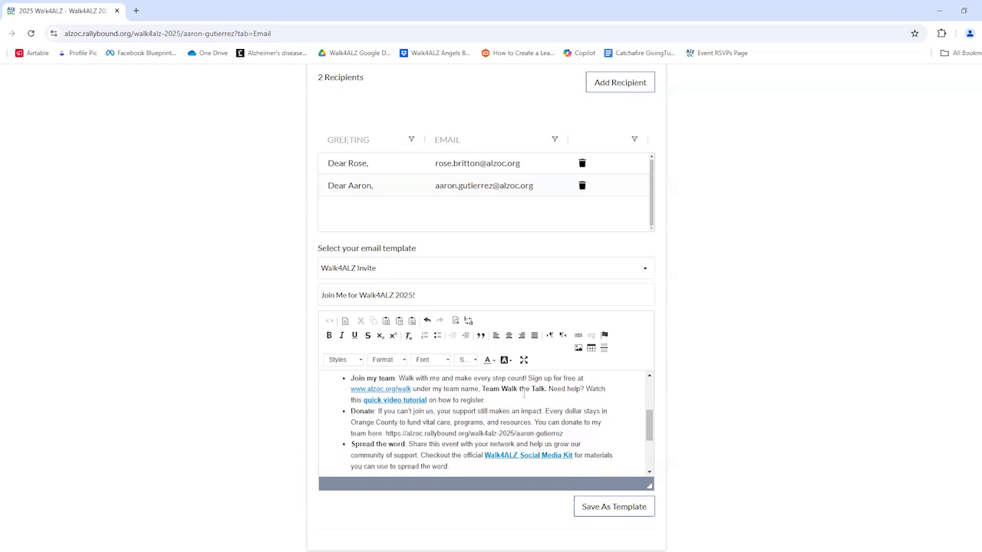
Review the email body, selecting the Donate link and the signature name along the way.
{"action": "left_click_drag", "start_coordinate": [385, 433], "coordinate": [568, 435]}
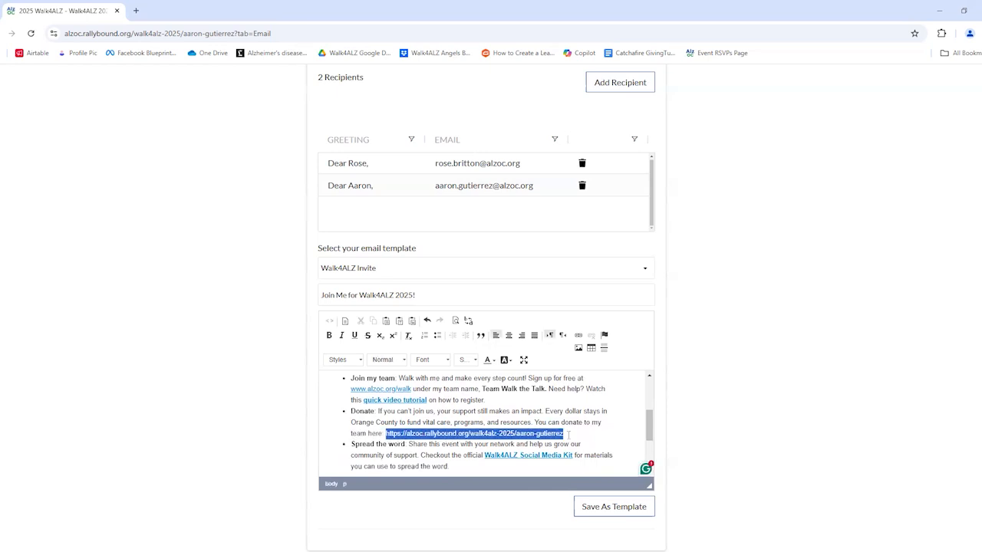
{"action": "scroll", "coordinate": [591, 422], "scroll_direction": "down", "scroll_amount": 3}
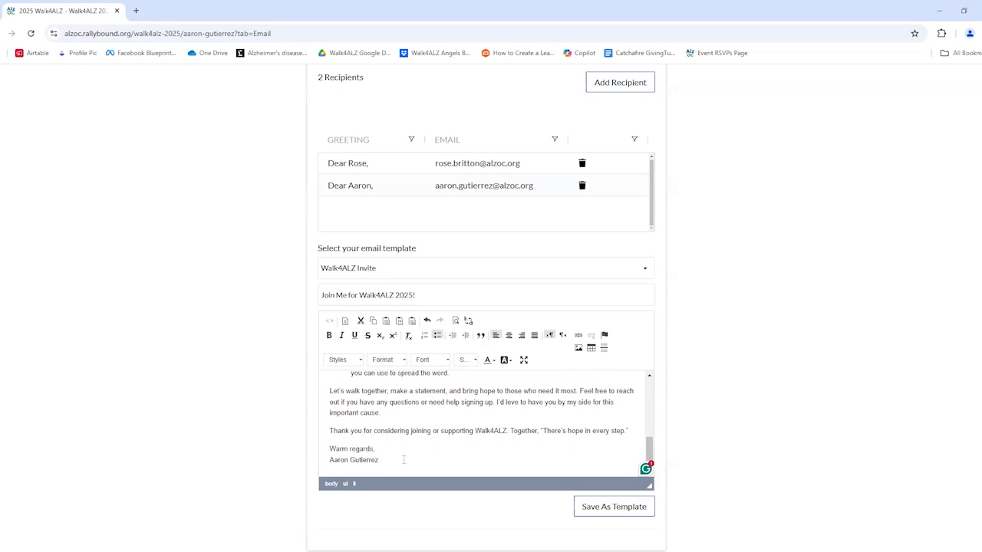
{"action": "left_click_drag", "start_coordinate": [379, 460], "coordinate": [329, 460]}
{"action": "left_click", "coordinate": [420, 423]}
{"action": "scroll", "coordinate": [420, 424], "scroll_direction": "up", "scroll_amount": 10}
{"action": "scroll", "coordinate": [405, 430], "scroll_direction": "down", "scroll_amount": 2}
{"action": "scroll", "coordinate": [406, 431], "scroll_direction": "up", "scroll_amount": 2}
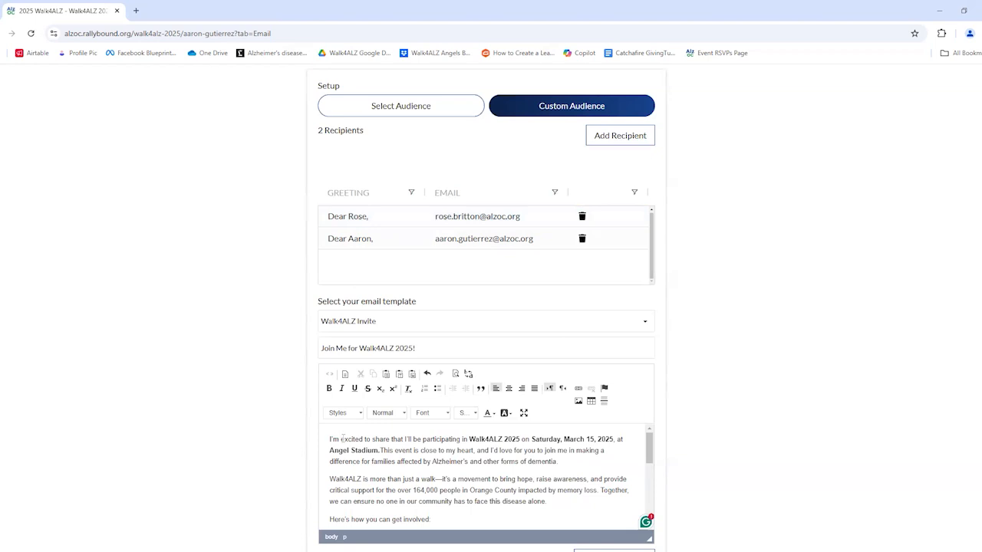
Add 'I'm walking for my grandma.' after 'dementia.' to close the opening paragraph.
{"action": "scroll", "coordinate": [330, 439], "scroll_direction": "down", "scroll_amount": 3}
{"action": "scroll", "coordinate": [330, 438], "scroll_direction": "up", "scroll_amount": 1}
{"action": "scroll", "coordinate": [846, 377], "scroll_direction": "down", "scroll_amount": 1}
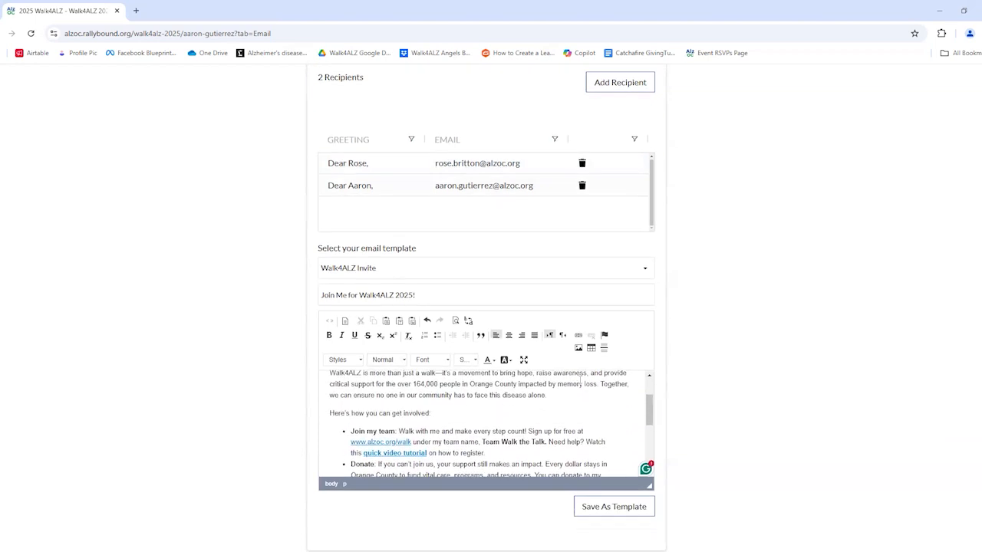
{"action": "scroll", "coordinate": [581, 382], "scroll_direction": "up", "scroll_amount": 2}
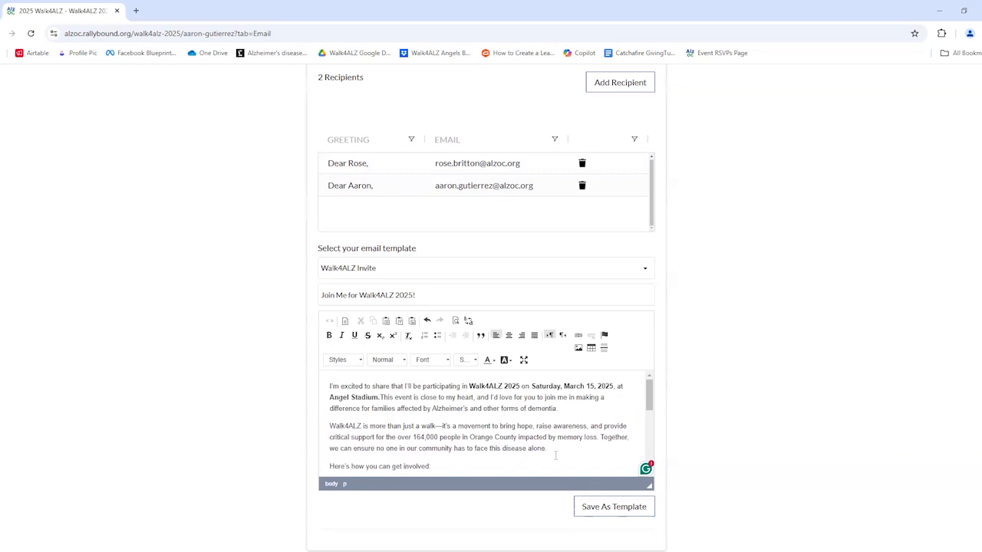
{"action": "scroll", "coordinate": [557, 452], "scroll_direction": "down", "scroll_amount": 1}
{"action": "scroll", "coordinate": [557, 451], "scroll_direction": "down", "scroll_amount": 2}
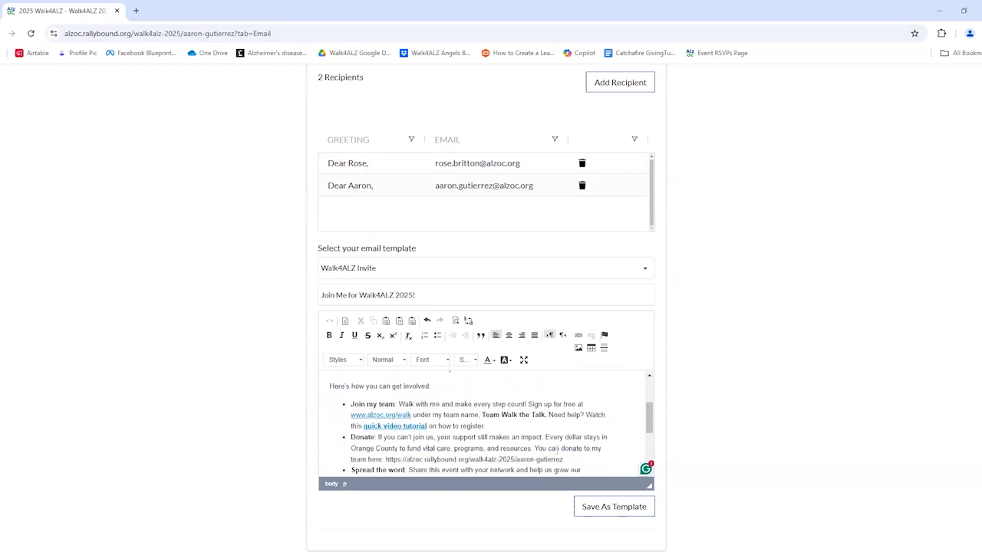
{"action": "scroll", "coordinate": [556, 418], "scroll_direction": "up", "scroll_amount": 2}
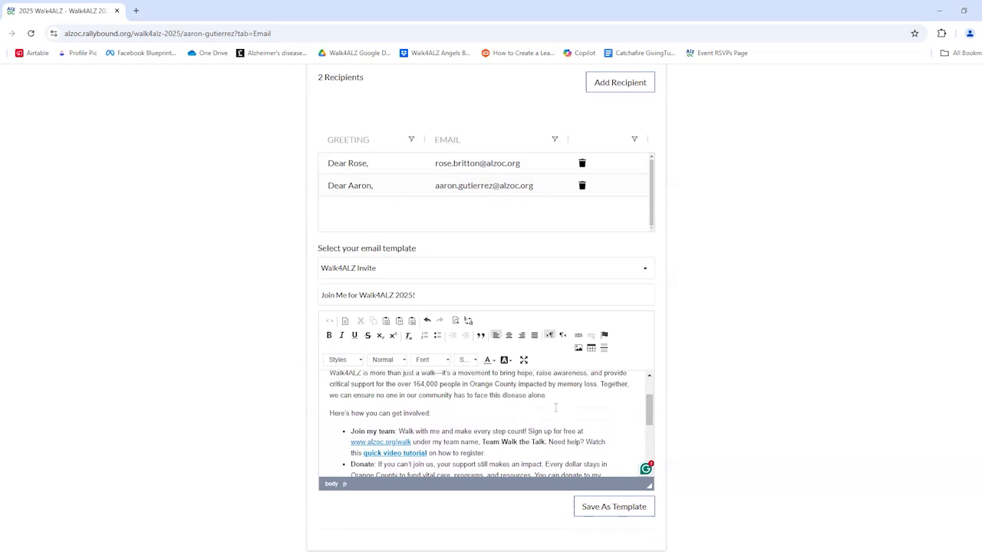
{"action": "scroll", "coordinate": [555, 409], "scroll_direction": "up", "scroll_amount": 1}
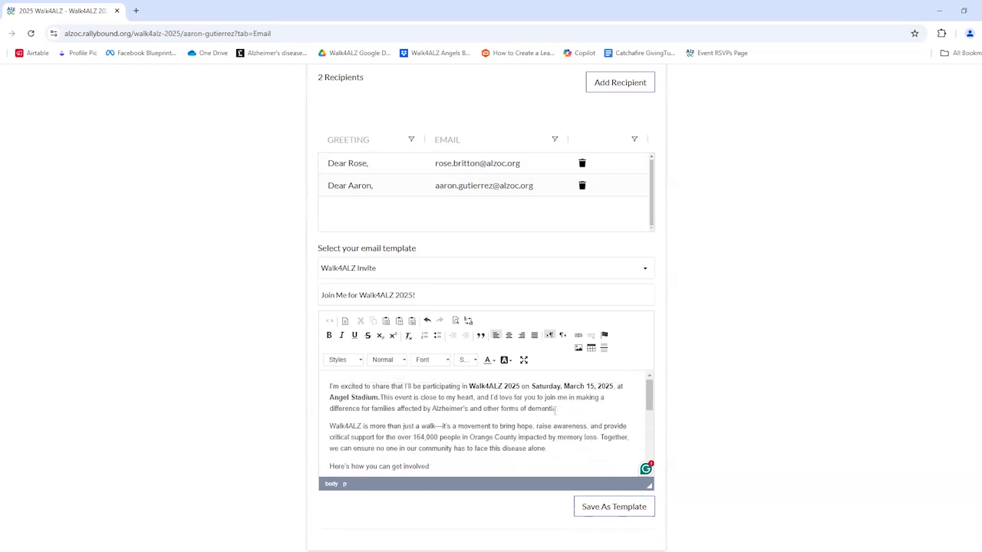
{"action": "scroll", "coordinate": [555, 410], "scroll_direction": "down", "scroll_amount": 2}
{"action": "scroll", "coordinate": [560, 412], "scroll_direction": "up", "scroll_amount": 2}
{"action": "type", "text": "I'm walking for my grandma."}
{"action": "left_click_drag", "start_coordinate": [571, 421], "coordinate": [559, 410]}
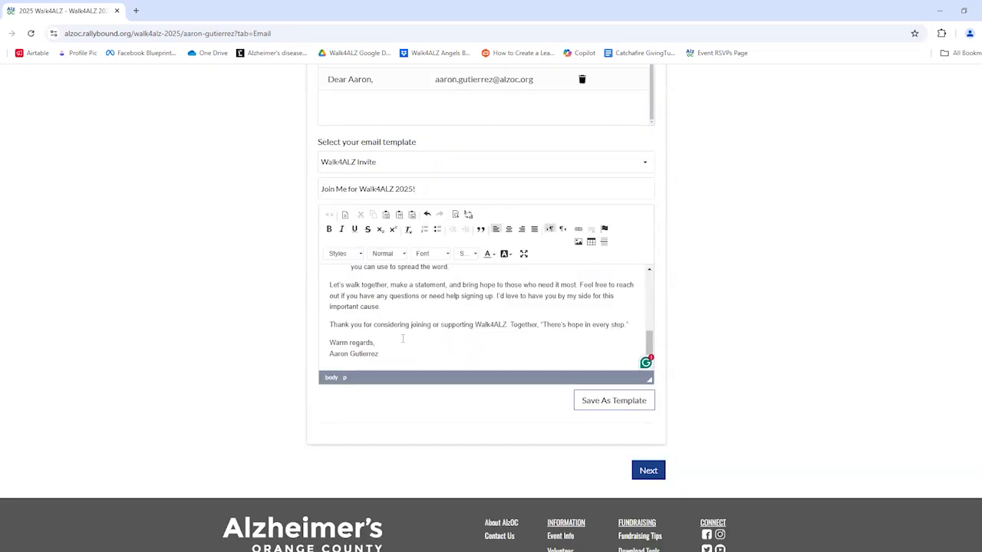
Preview the 'Join Me for Walk4ALZ 2025!' email and review its two recipients, subject and body.
{"action": "left_click", "coordinate": [648, 472]}
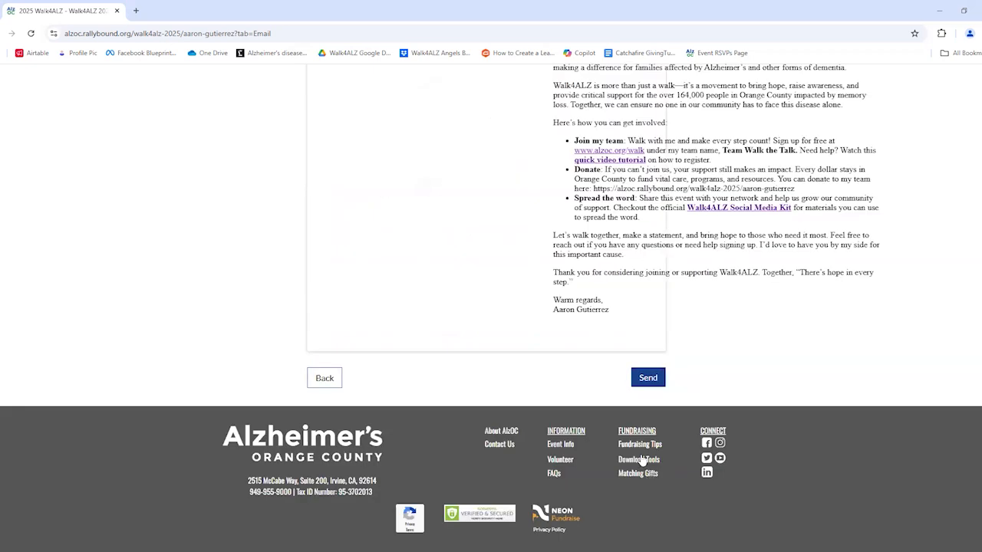
{"action": "scroll", "coordinate": [581, 305], "scroll_direction": "up", "scroll_amount": 2}
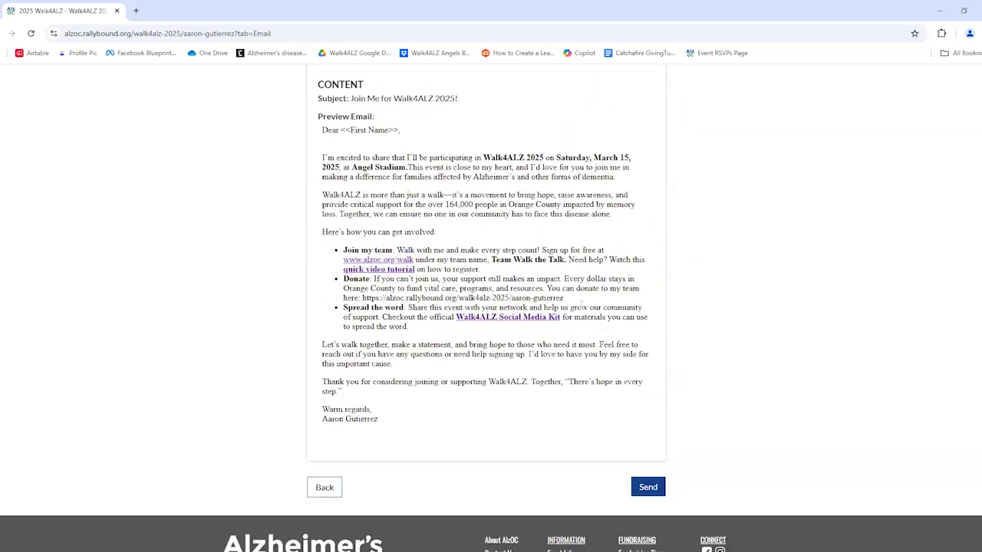
{"action": "scroll", "coordinate": [581, 304], "scroll_direction": "up", "scroll_amount": 2}
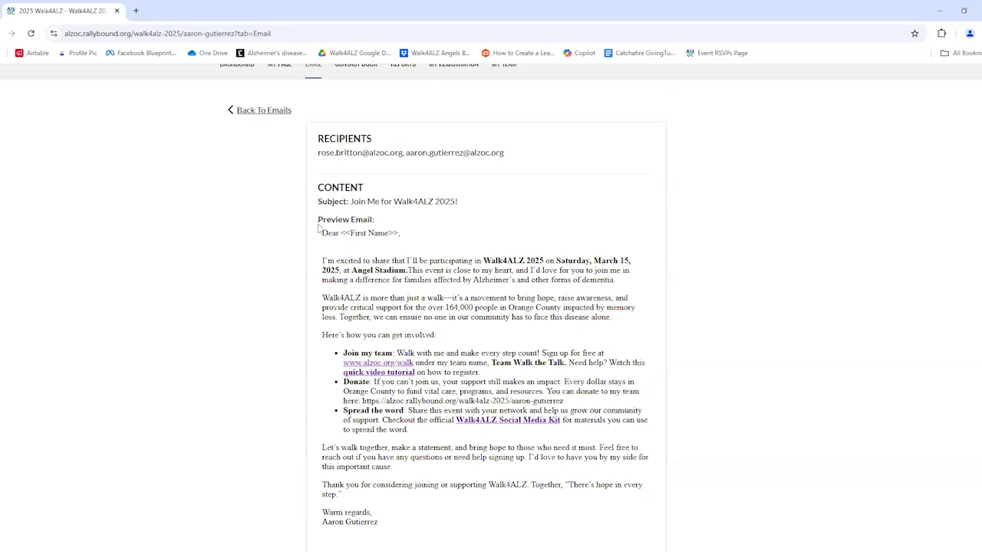
{"action": "scroll", "coordinate": [474, 231], "scroll_direction": "down", "scroll_amount": 1}
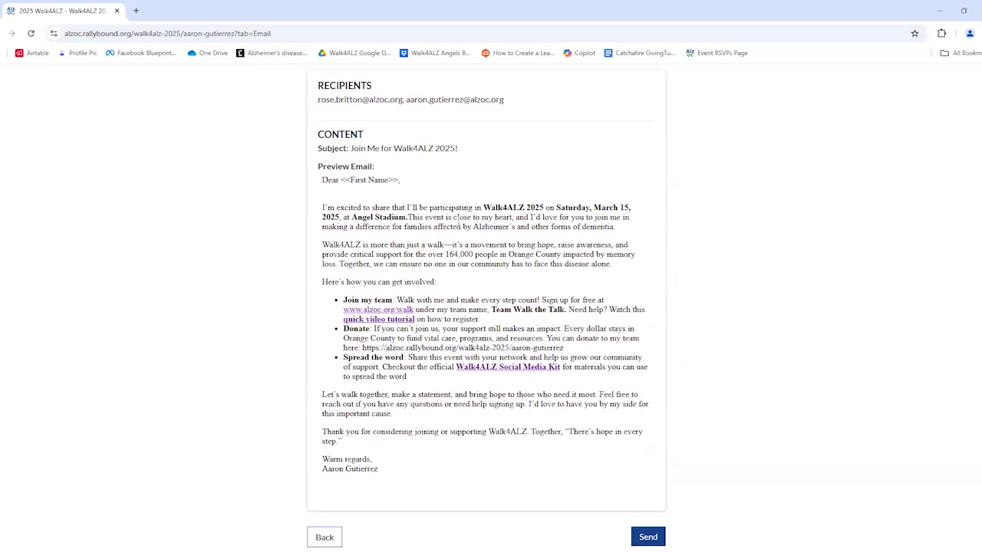
{"action": "scroll", "coordinate": [449, 220], "scroll_direction": "up", "scroll_amount": 2}
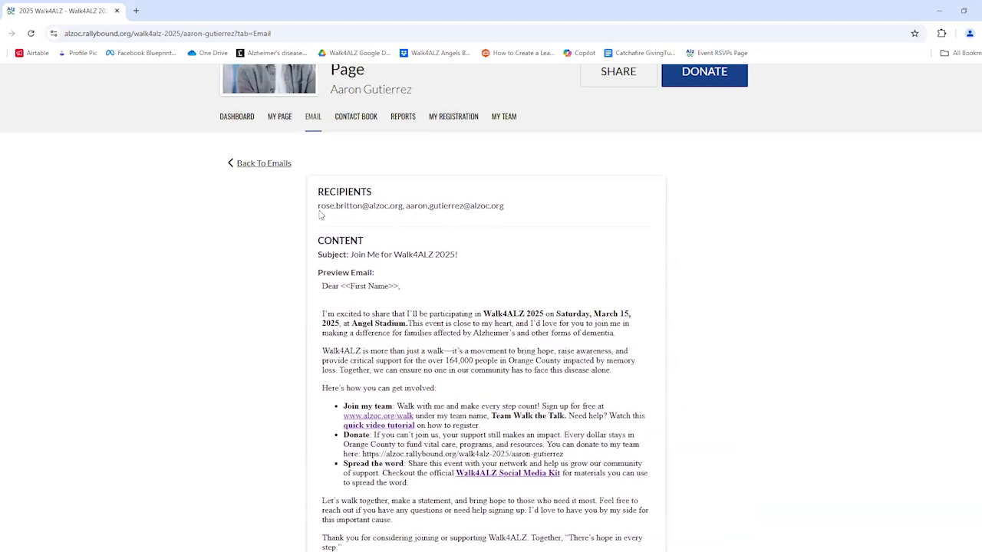
{"action": "scroll", "coordinate": [435, 234], "scroll_direction": "down", "scroll_amount": 1}
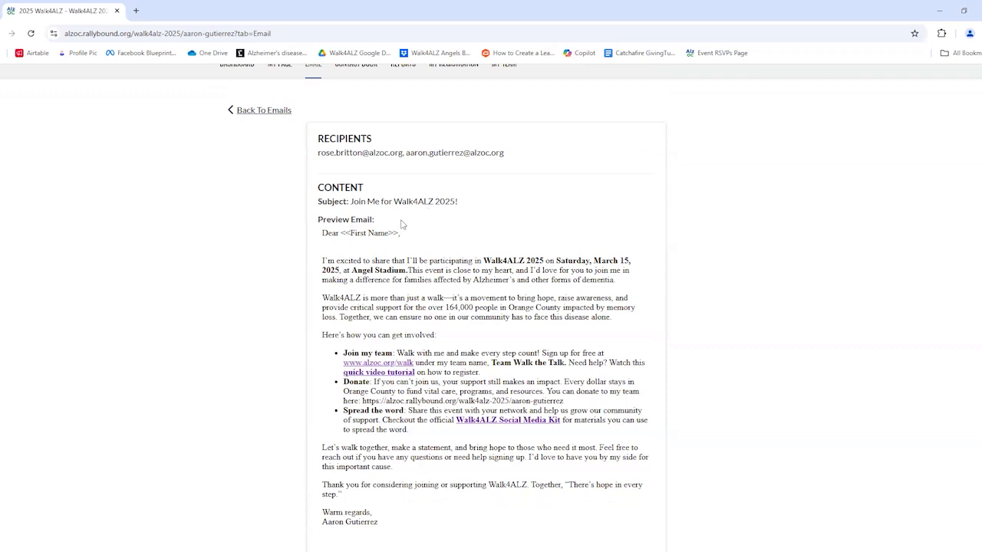
{"action": "scroll", "coordinate": [408, 258], "scroll_direction": "down", "scroll_amount": 3}
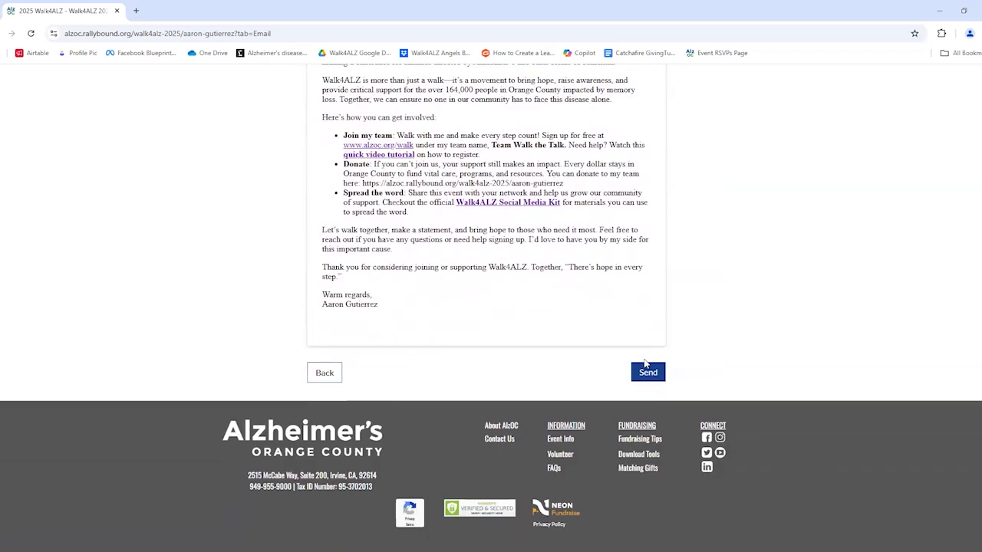
{"action": "scroll", "coordinate": [644, 364], "scroll_direction": "up", "scroll_amount": 2}
{"action": "scroll", "coordinate": [645, 364], "scroll_direction": "up", "scroll_amount": 1}
Send the invite to both recipients and acknowledge the 'Thanks! 2 emails sent.' confirmation.
{"action": "left_click", "coordinate": [648, 531]}
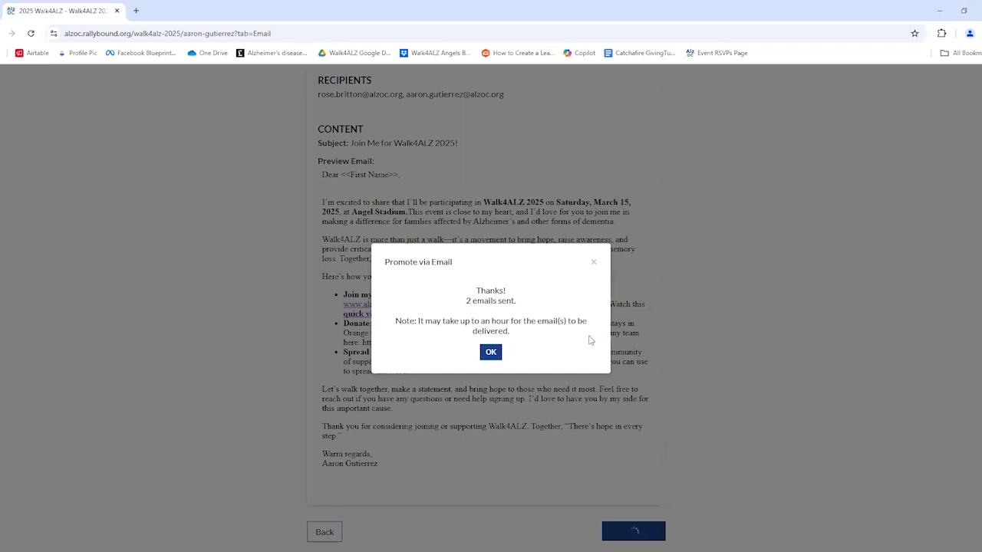
{"action": "left_click", "coordinate": [492, 353]}
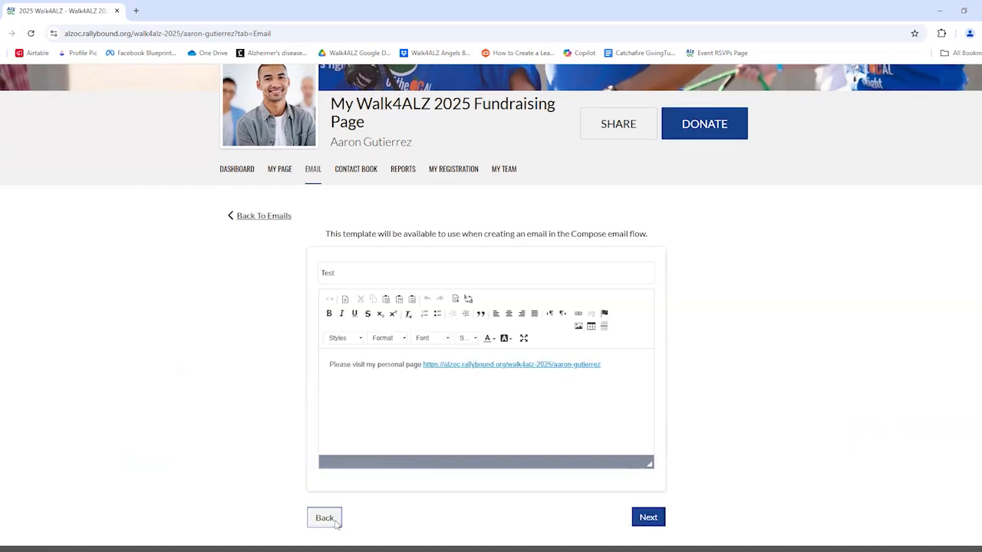
Open the scheduled entry, then leave its editor for the email list without saving.
{"action": "left_click", "coordinate": [331, 521]}
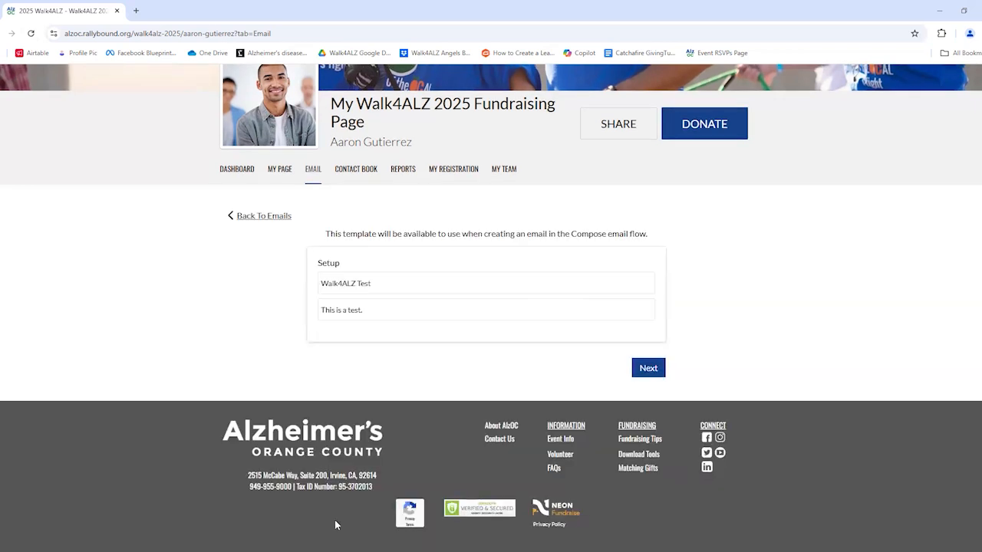
{"action": "left_click", "coordinate": [258, 222]}
{"action": "left_click", "coordinate": [544, 117]}
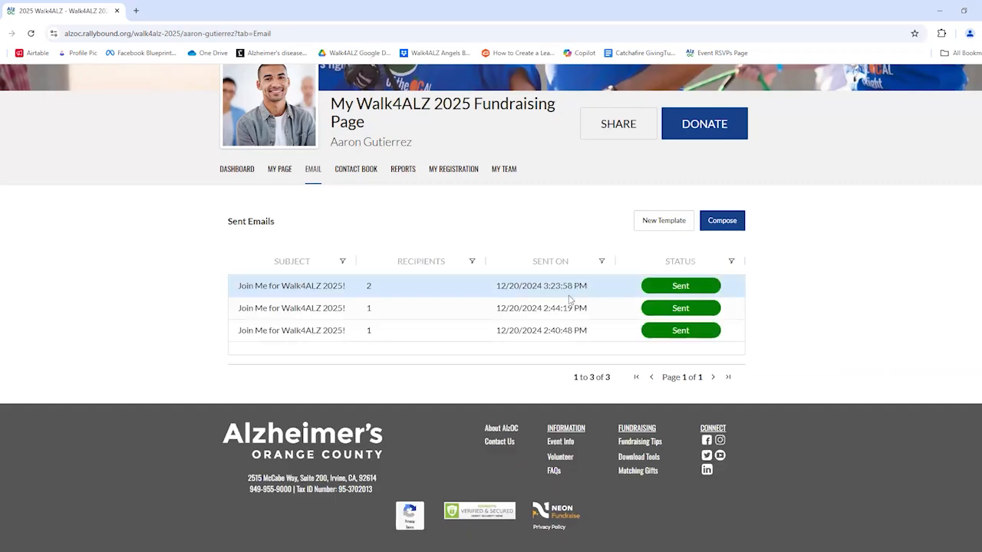
Compose a new Custom Audience email using the 'Walk4ALZ Invite' template.
{"action": "left_click", "coordinate": [721, 221]}
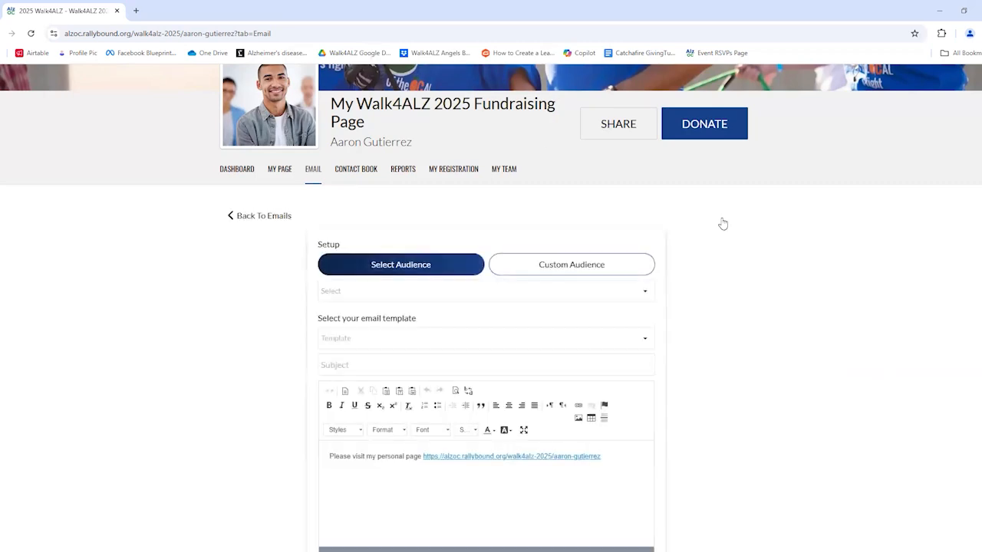
{"action": "scroll", "coordinate": [431, 257], "scroll_direction": "down", "scroll_amount": 2}
{"action": "left_click", "coordinate": [416, 161]}
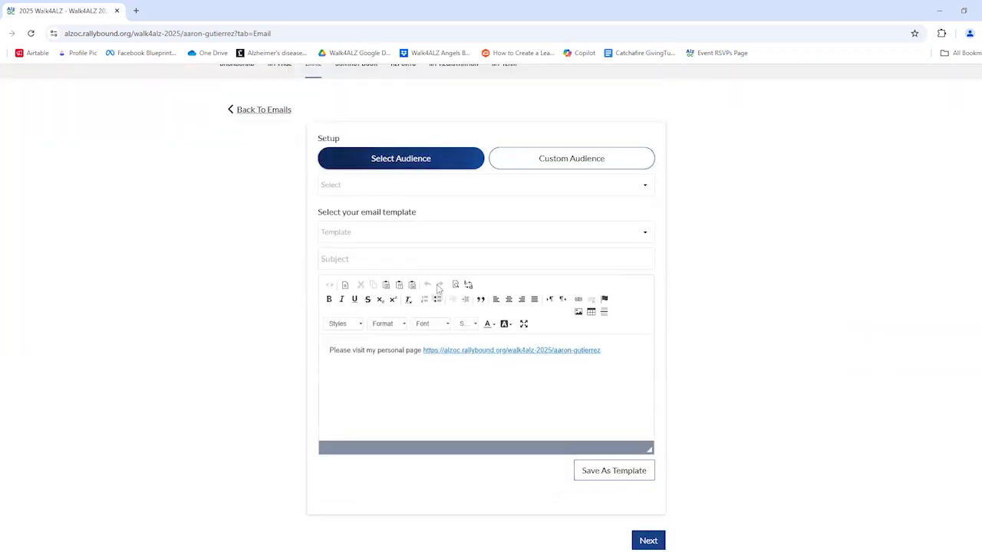
{"action": "left_click", "coordinate": [525, 165]}
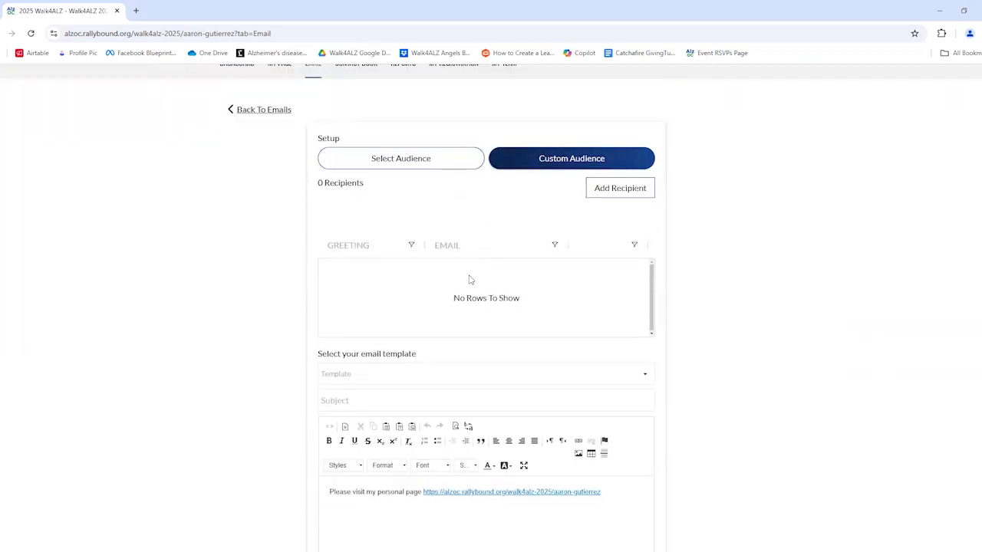
{"action": "left_click", "coordinate": [604, 374]}
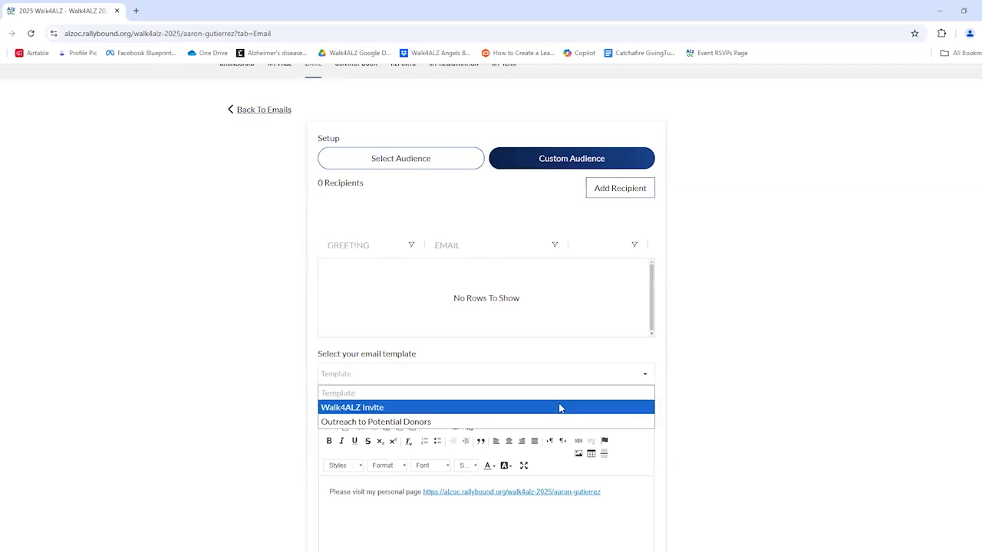
{"action": "left_click", "coordinate": [529, 407]}
{"action": "scroll", "coordinate": [527, 408], "scroll_direction": "down", "scroll_amount": 2}
Remove bold from the Donate bullet's sentence and link with Ctrl+B.
{"action": "scroll", "coordinate": [530, 422], "scroll_direction": "up", "scroll_amount": 2}
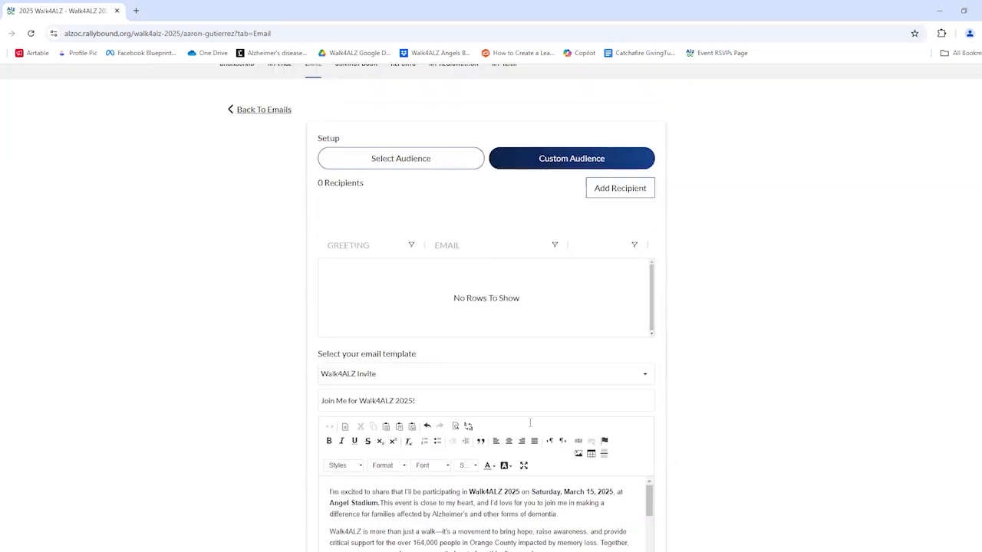
{"action": "scroll", "coordinate": [528, 430], "scroll_direction": "down", "scroll_amount": 4}
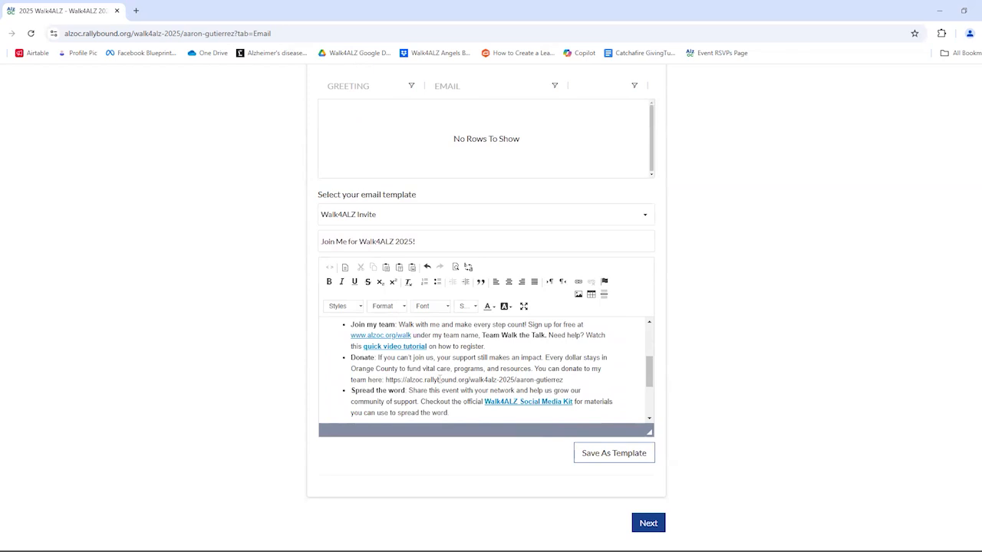
{"action": "scroll", "coordinate": [439, 380], "scroll_direction": "down", "scroll_amount": 6}
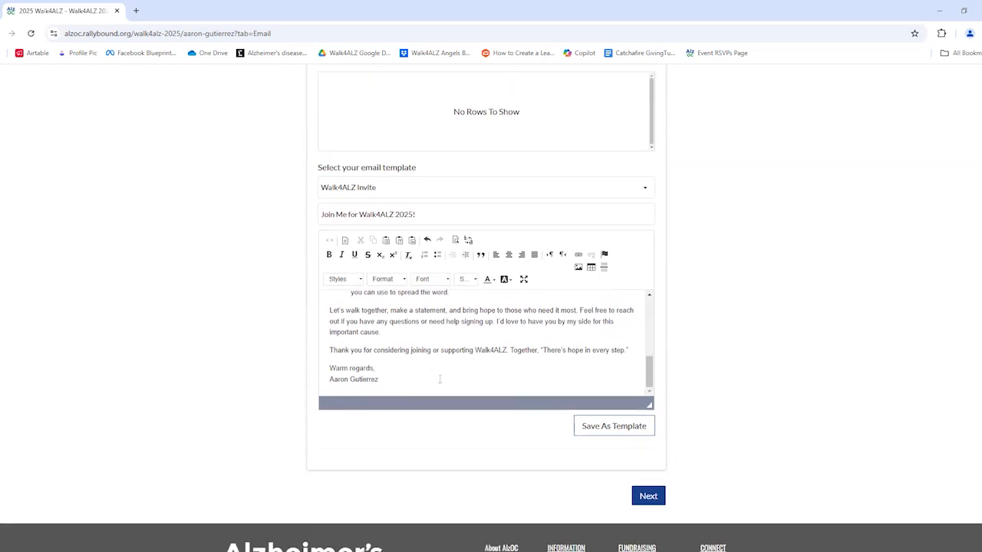
{"action": "scroll", "coordinate": [449, 266], "scroll_direction": "up", "scroll_amount": 3}
{"action": "scroll", "coordinate": [449, 266], "scroll_direction": "up", "scroll_amount": 3}
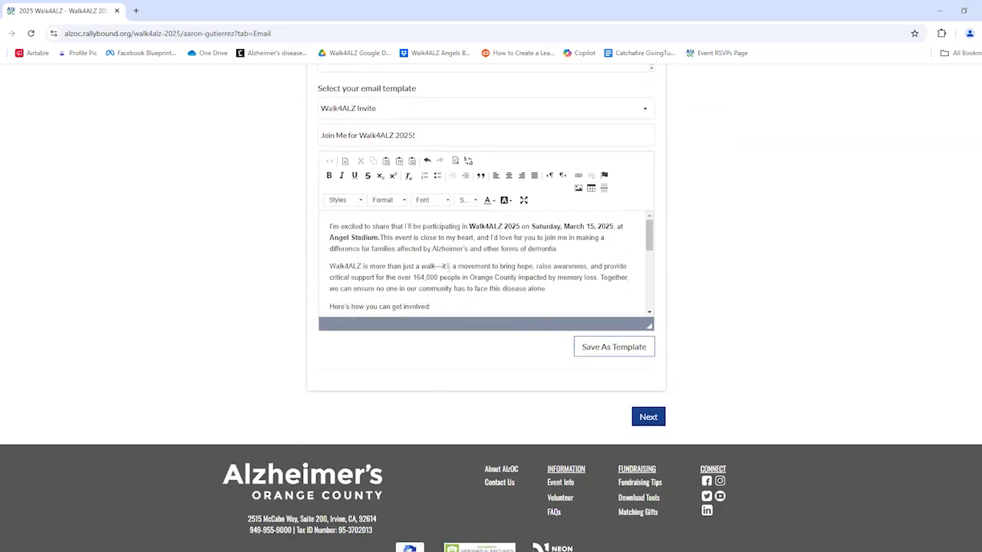
{"action": "scroll", "coordinate": [839, 312], "scroll_direction": "up", "scroll_amount": 2}
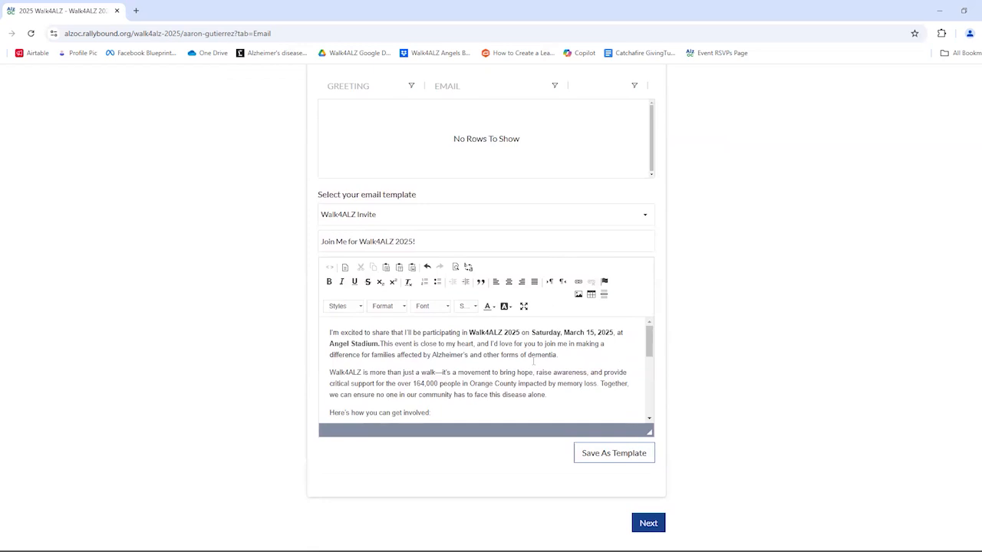
{"action": "scroll", "coordinate": [528, 306], "scroll_direction": "down", "scroll_amount": 1}
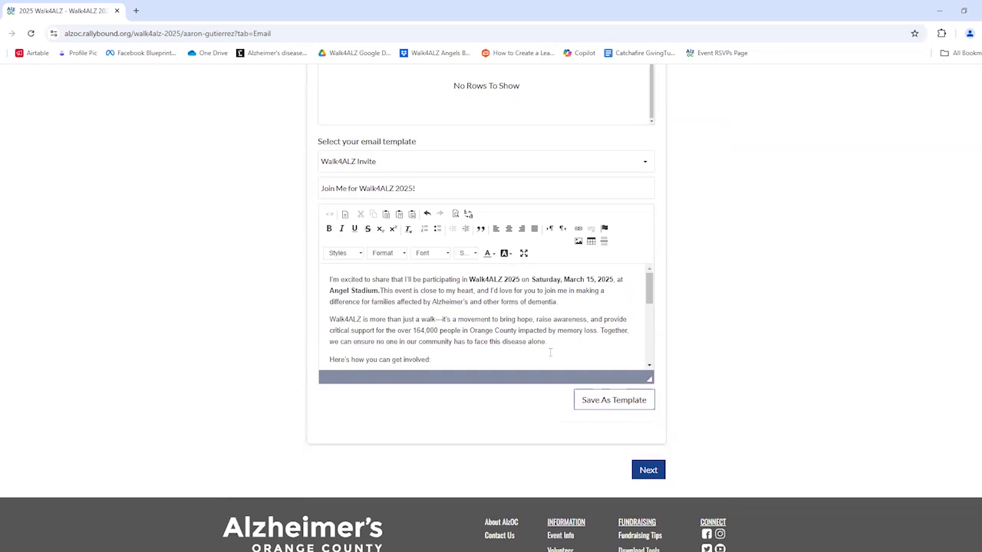
{"action": "scroll", "coordinate": [550, 353], "scroll_direction": "down", "scroll_amount": 5}
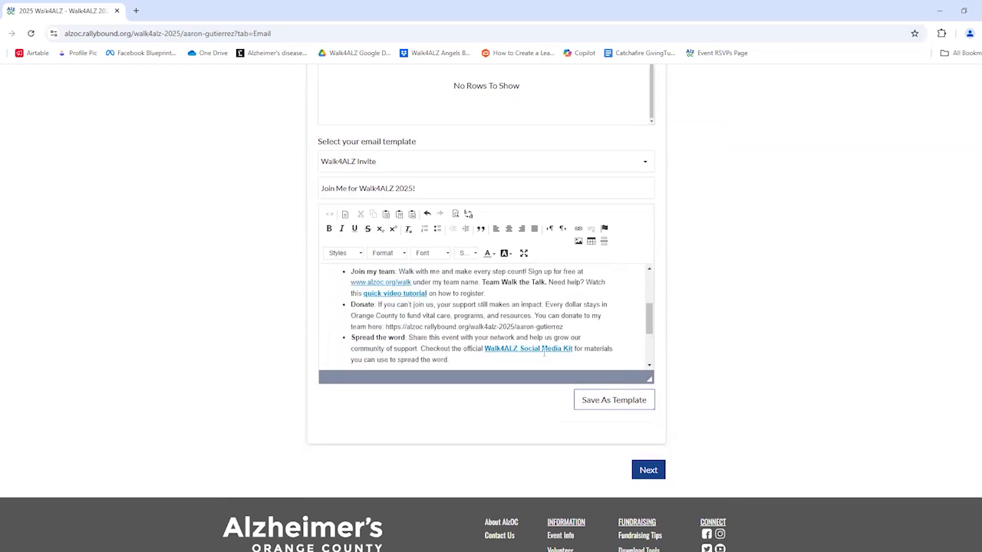
{"action": "left_click_drag", "start_coordinate": [580, 325], "coordinate": [368, 304]}
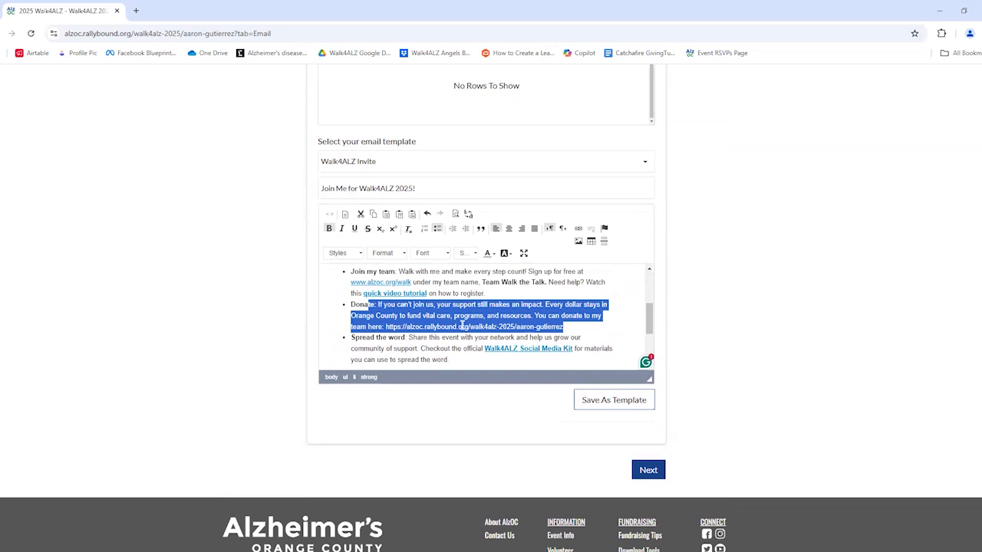
{"action": "key", "text": "ctrl+b"}
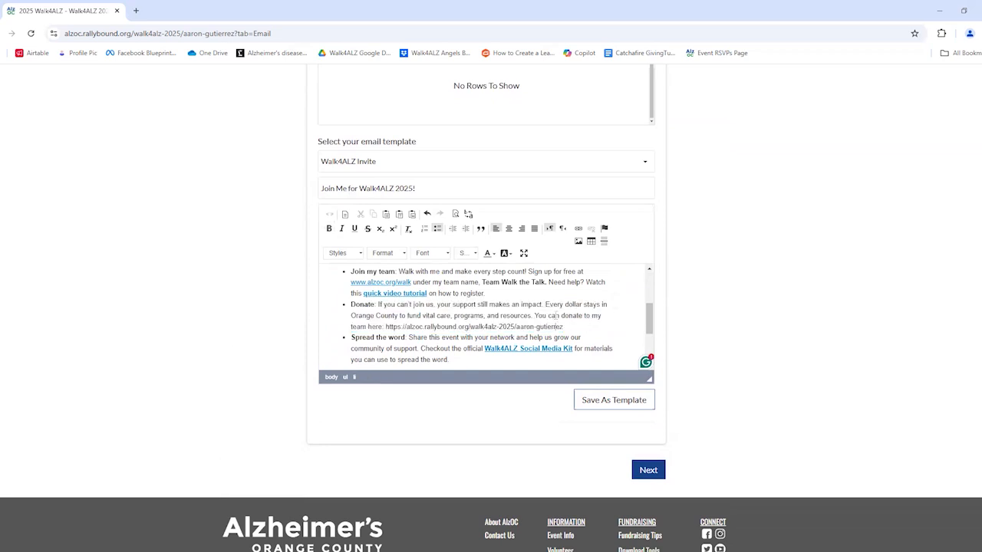
{"action": "scroll", "coordinate": [554, 315], "scroll_direction": "down", "scroll_amount": 3}
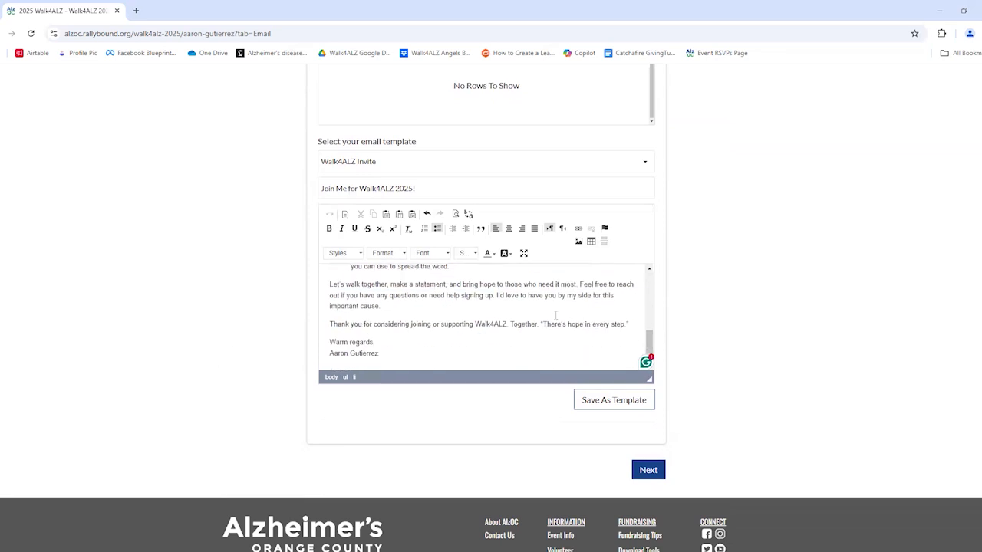
{"action": "scroll", "coordinate": [555, 316], "scroll_direction": "up", "scroll_amount": 6}
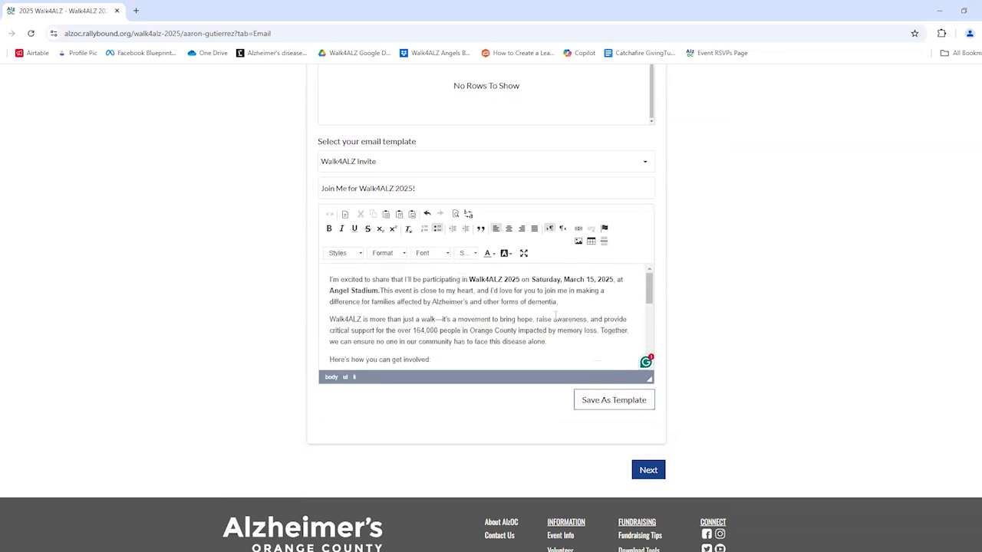
{"action": "scroll", "coordinate": [493, 226], "scroll_direction": "up", "scroll_amount": 5}
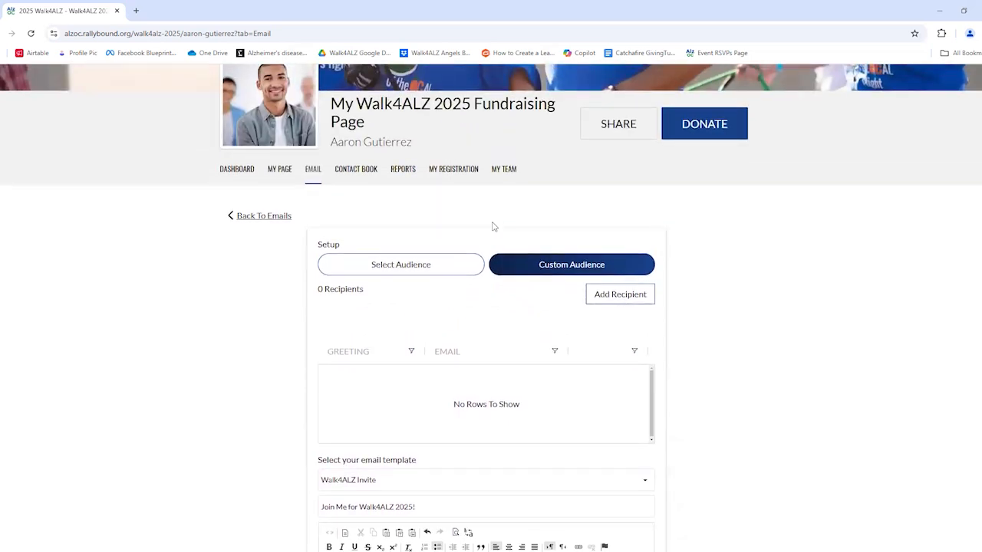
Discard the draft and return to Sent Emails, where the three 'Join Me for Walk4ALZ 2025!' emails show Sent.
{"action": "left_click", "coordinate": [234, 218]}
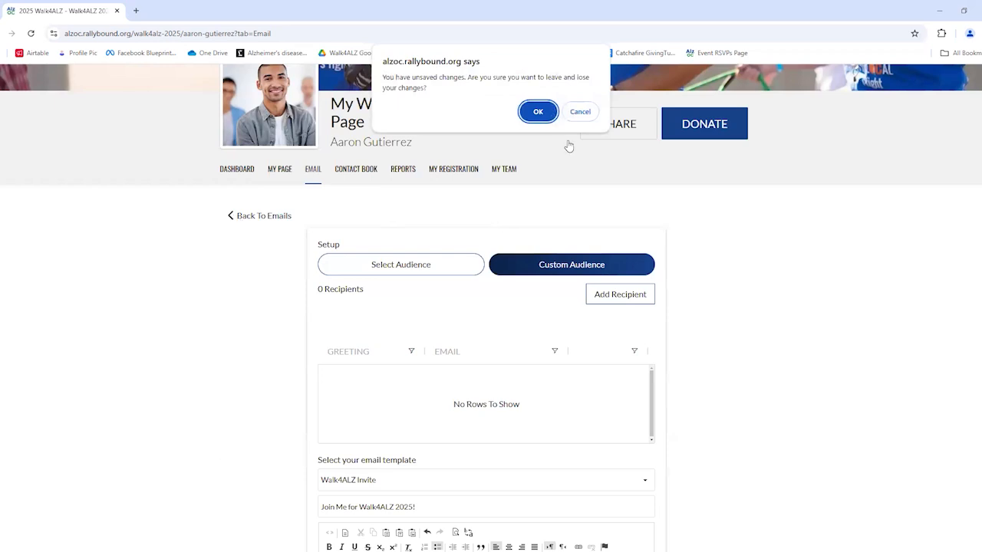
{"action": "left_click", "coordinate": [538, 112]}
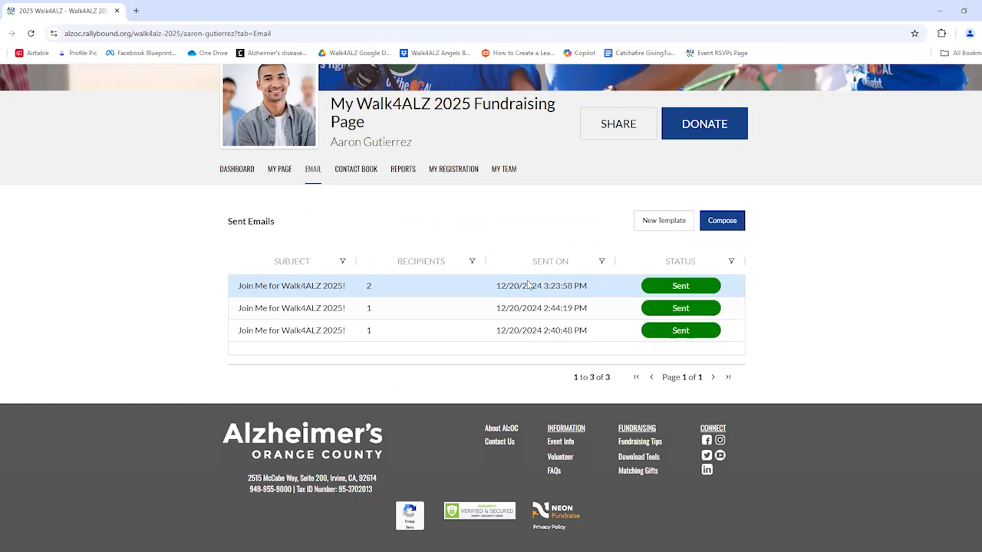
{"action": "scroll", "coordinate": [527, 284], "scroll_direction": "up", "scroll_amount": 1}
{"action": "scroll", "coordinate": [527, 282], "scroll_direction": "down", "scroll_amount": 1}
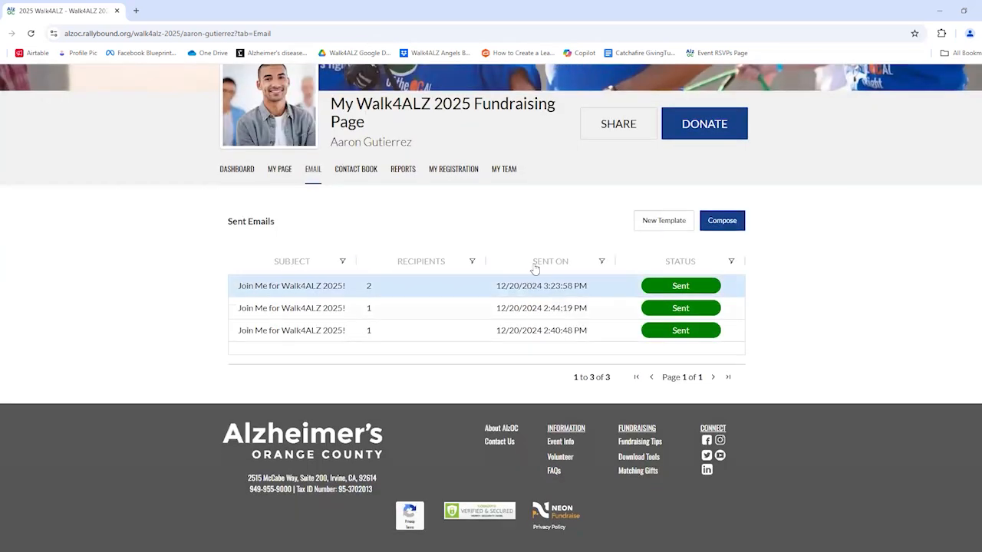